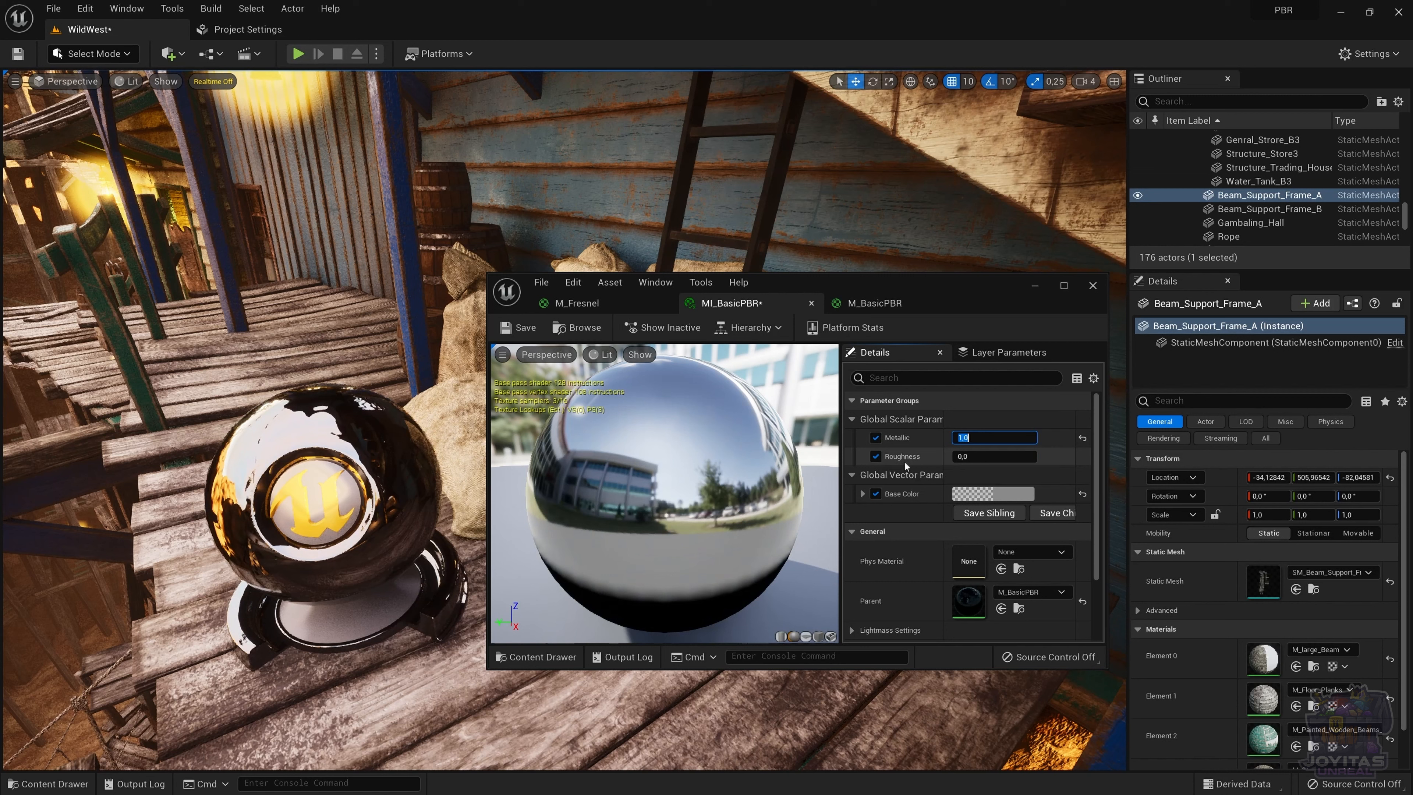
Raise the Roughness of MI_BasicPBR in stages through 0.1088, 0.1536, 0.224 and about 0.38, up to 1.0.
click(964, 461)
drag(979, 456, 996, 456)
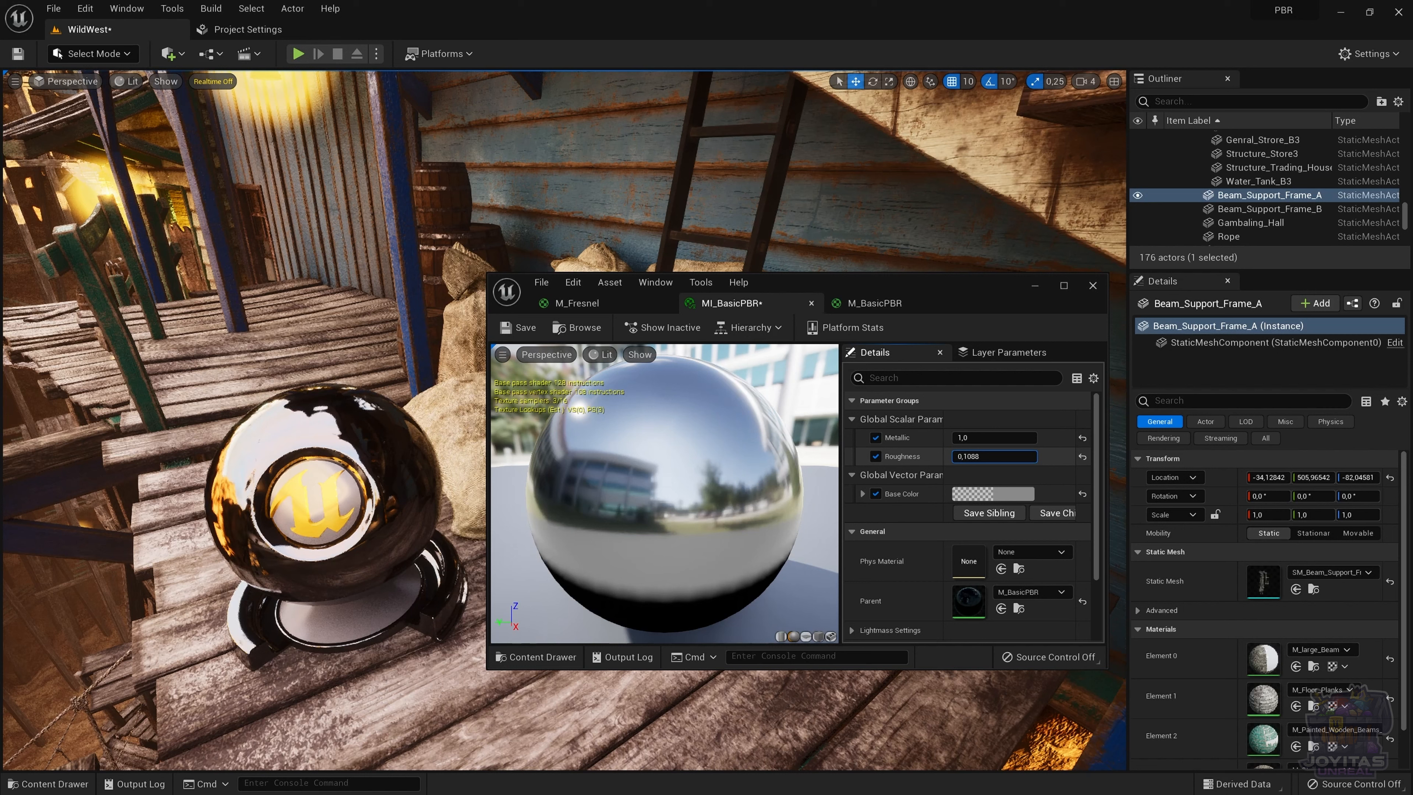
drag(996, 456, 1013, 456)
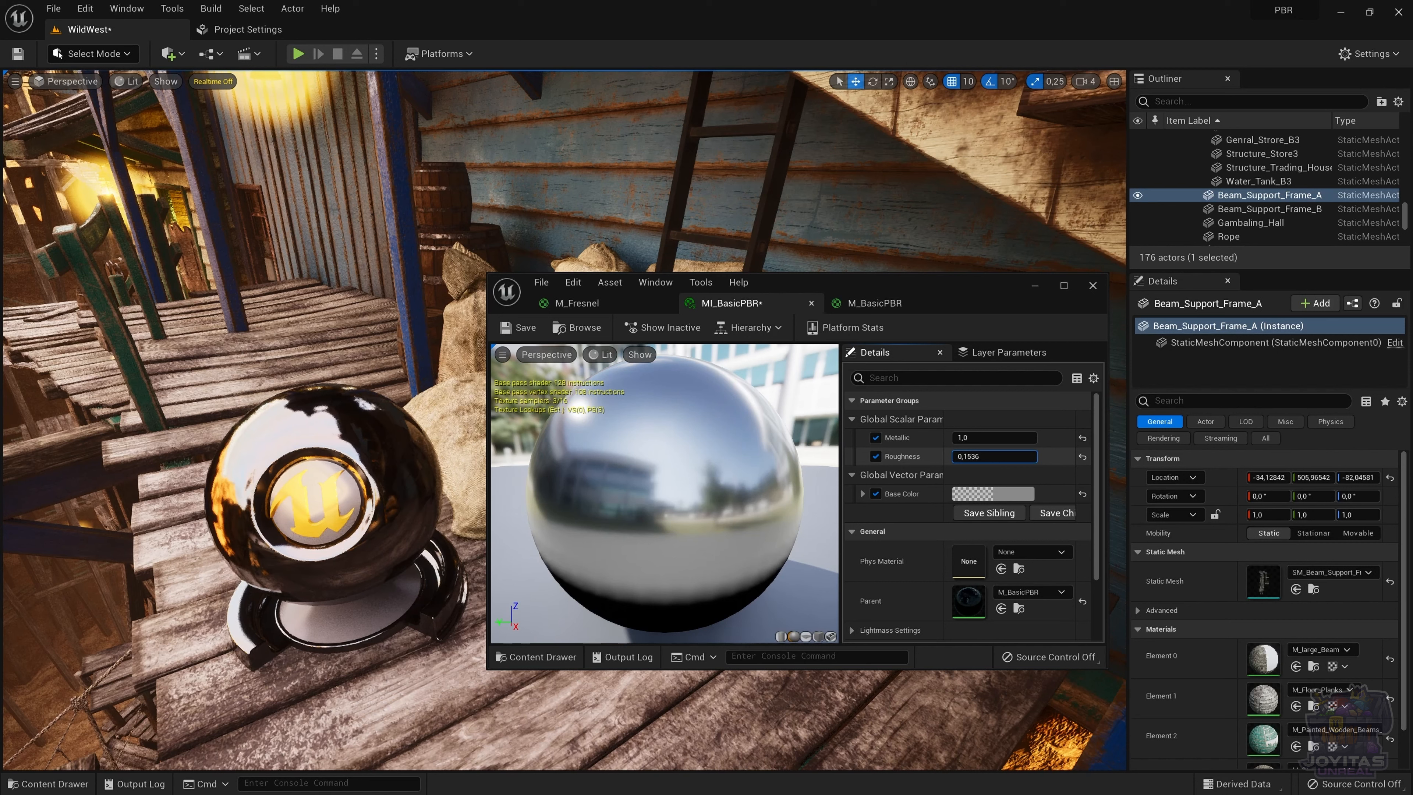
drag(1012, 456, 1035, 456)
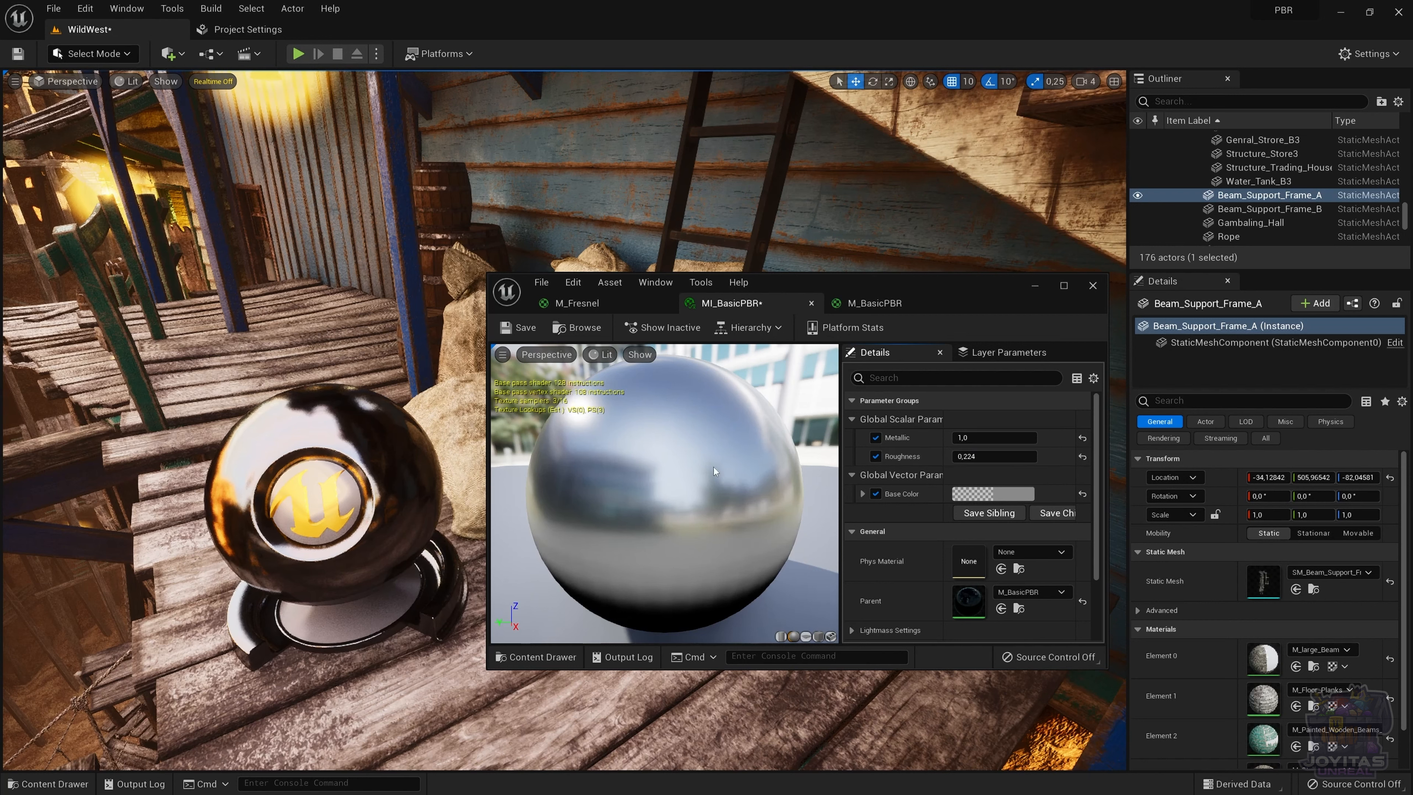
drag(996, 456, 1040, 456)
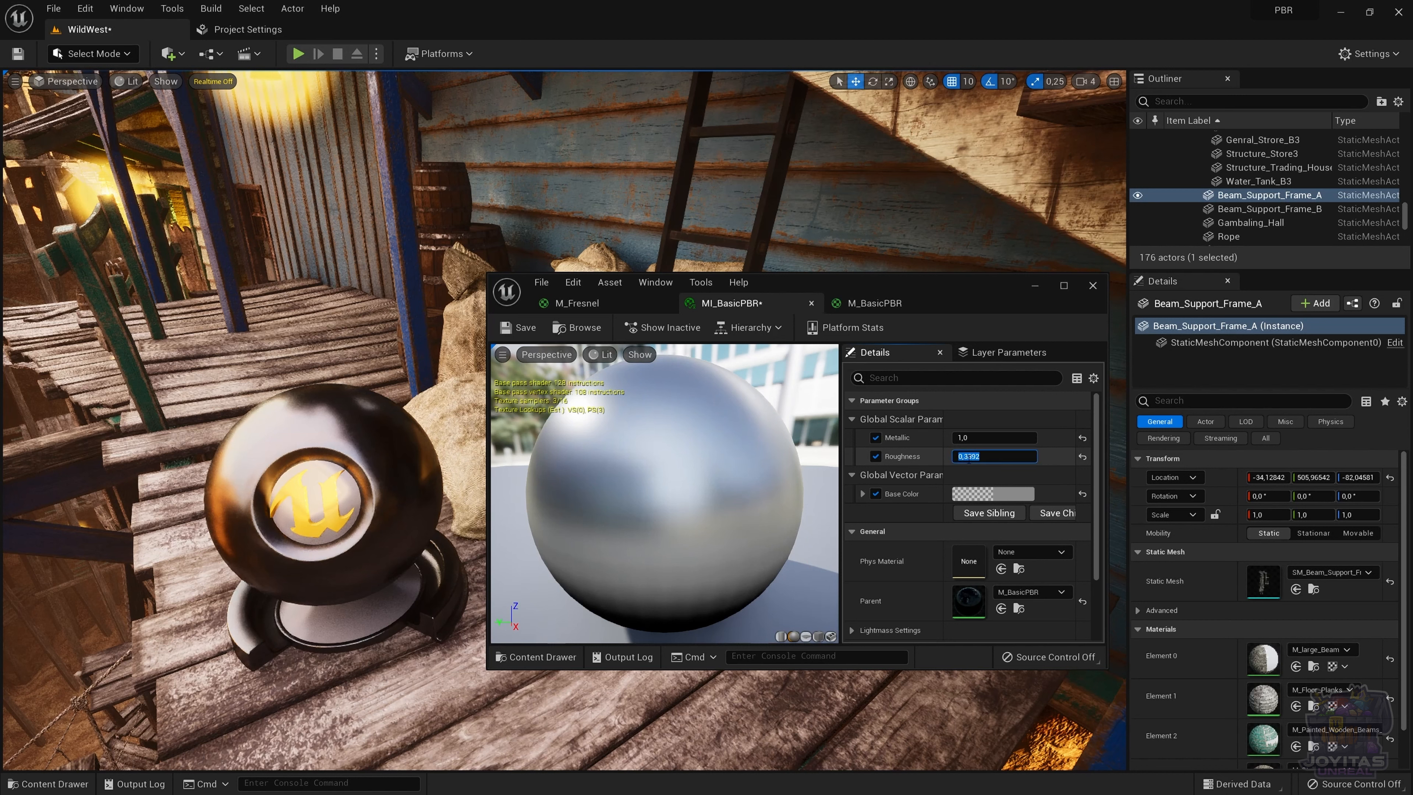
text(1)
key(Return)
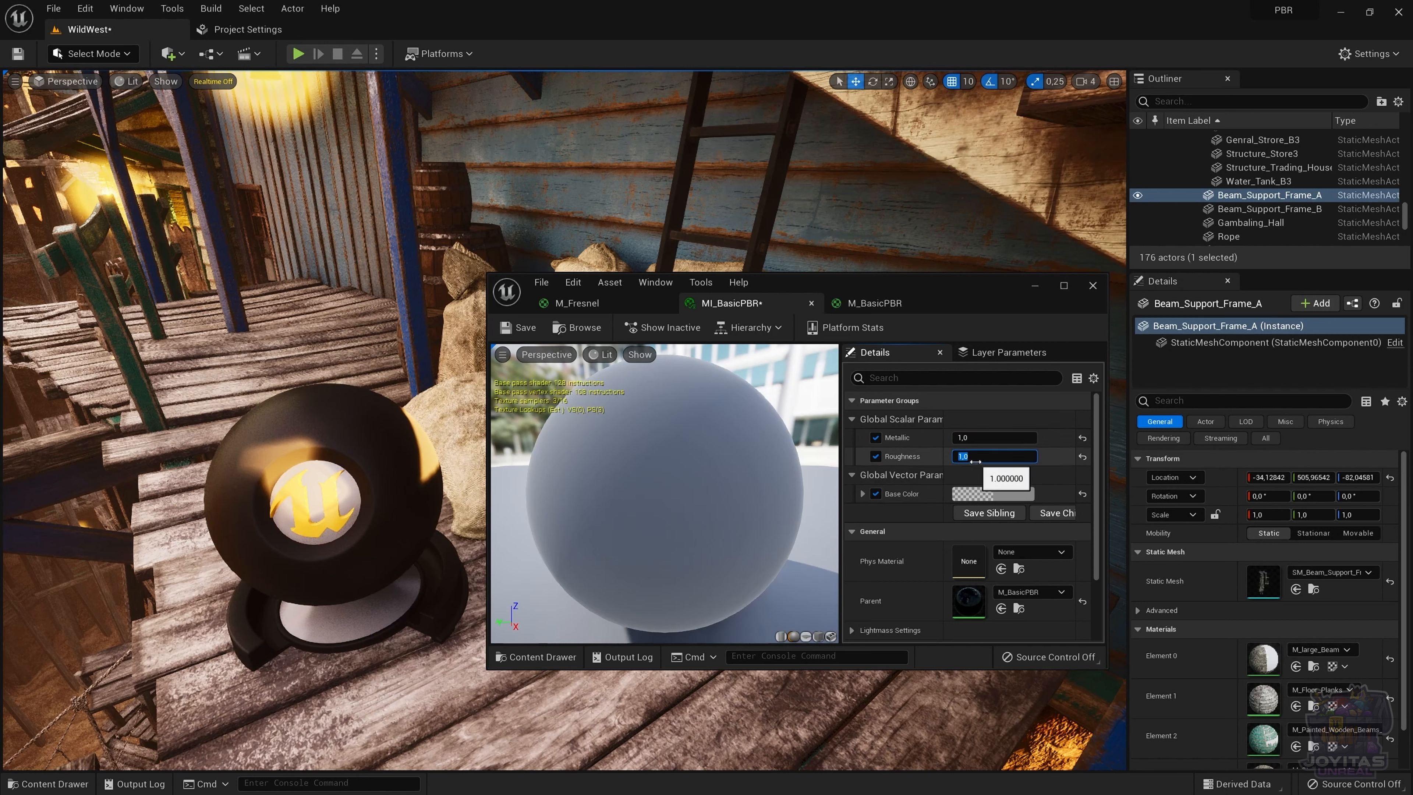
Vary the Roughness of MI_BasicPBR through 0.7056, 0.5008, 0.6288 and 0.999959, and finish by lowering it again.
drag(975, 458, 950, 458)
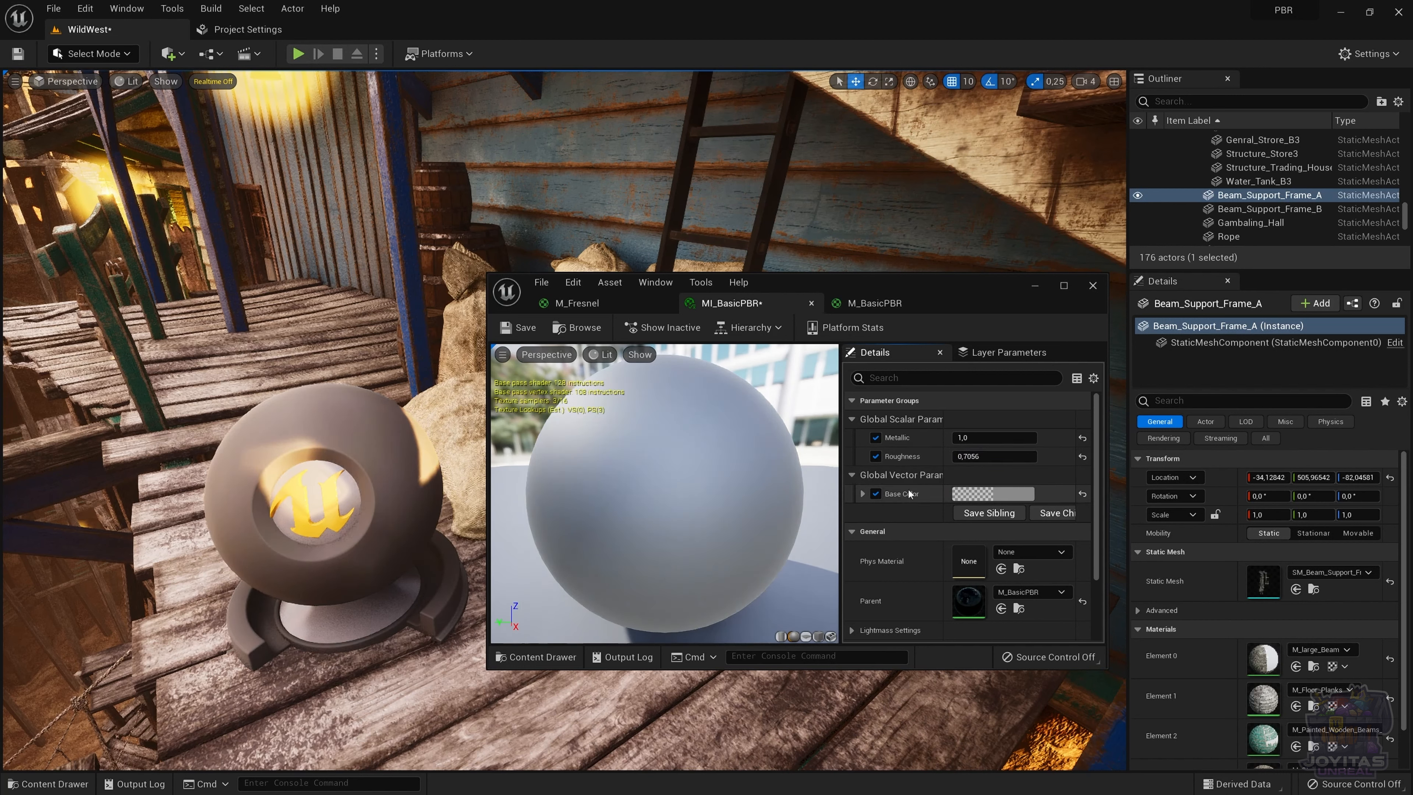
drag(971, 457, 964, 457)
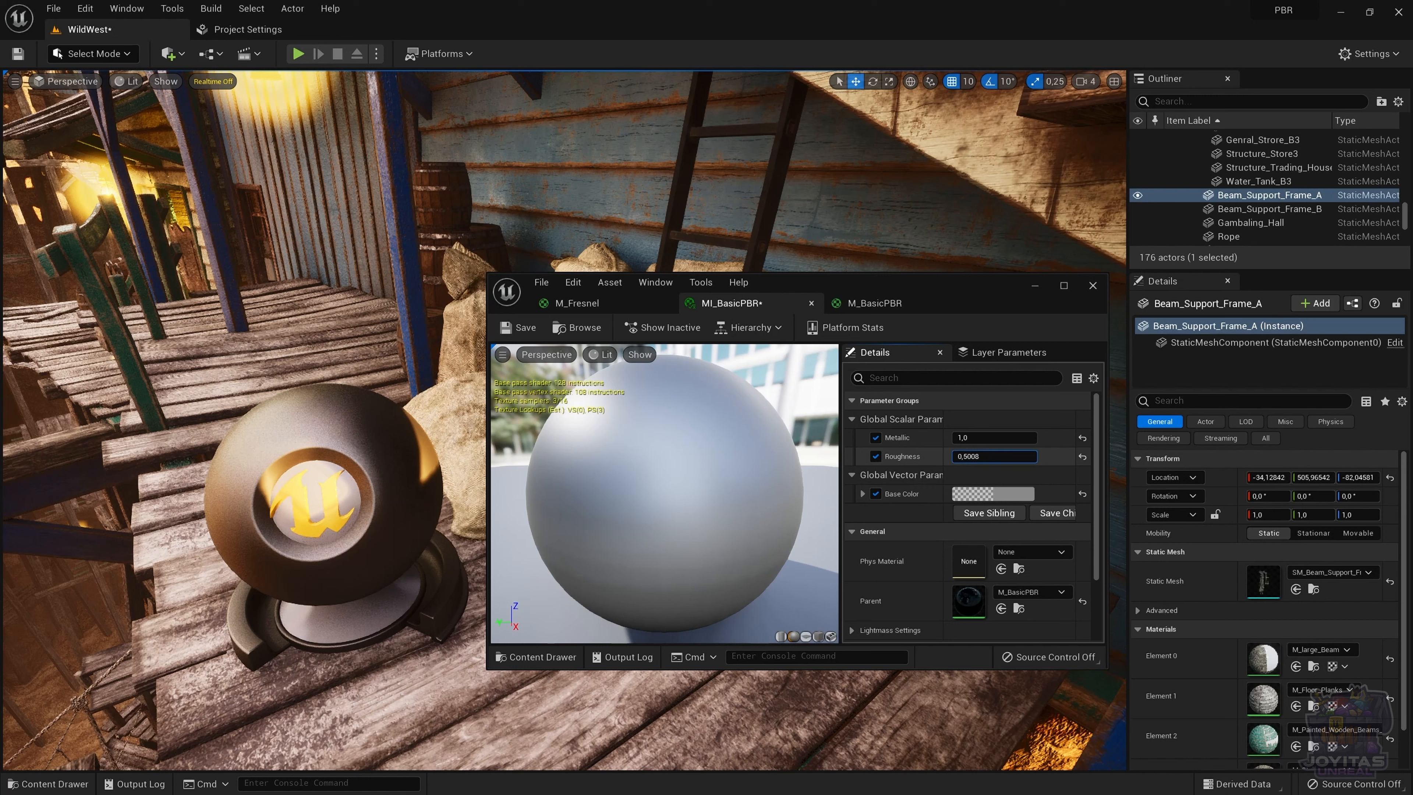
drag(965, 457, 974, 456)
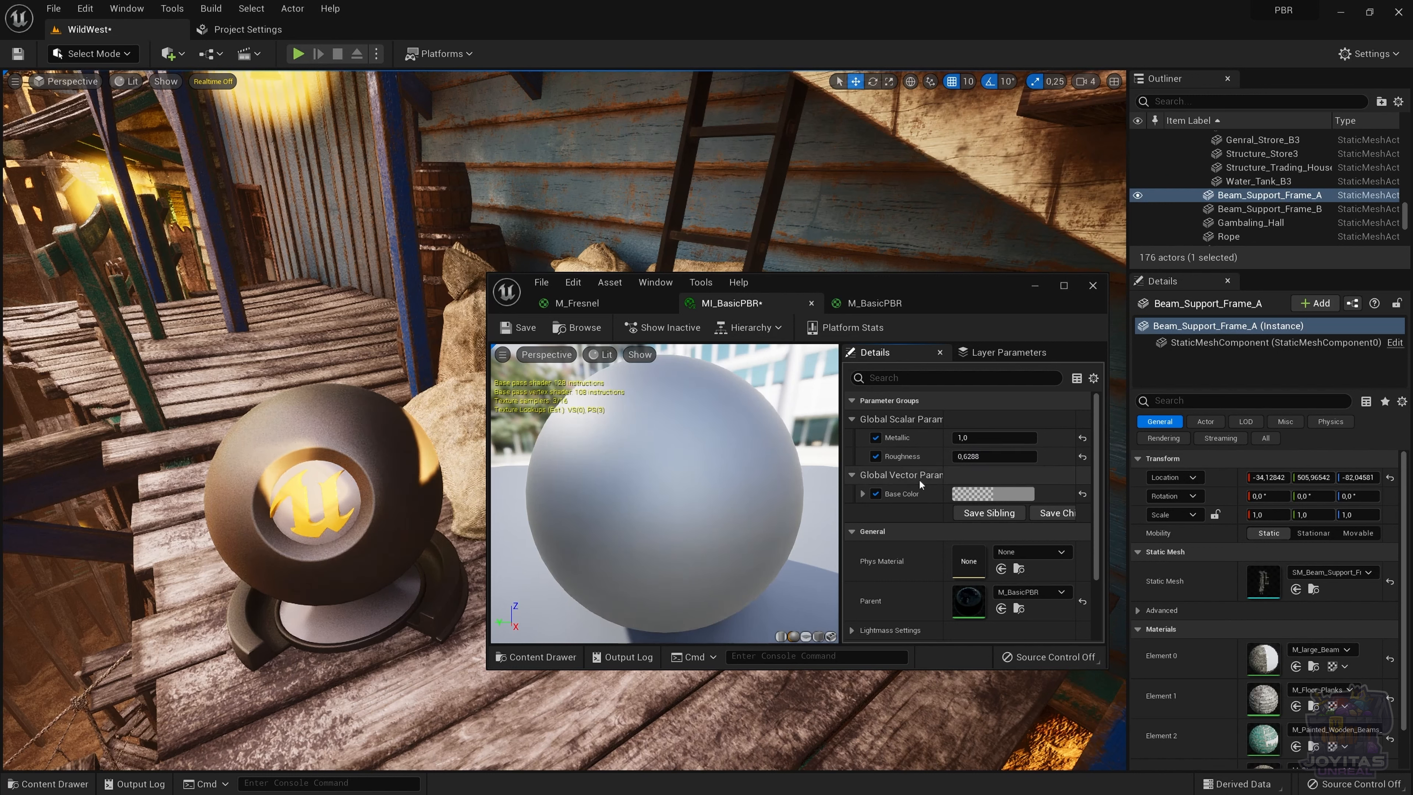
drag(968, 456, 992, 456)
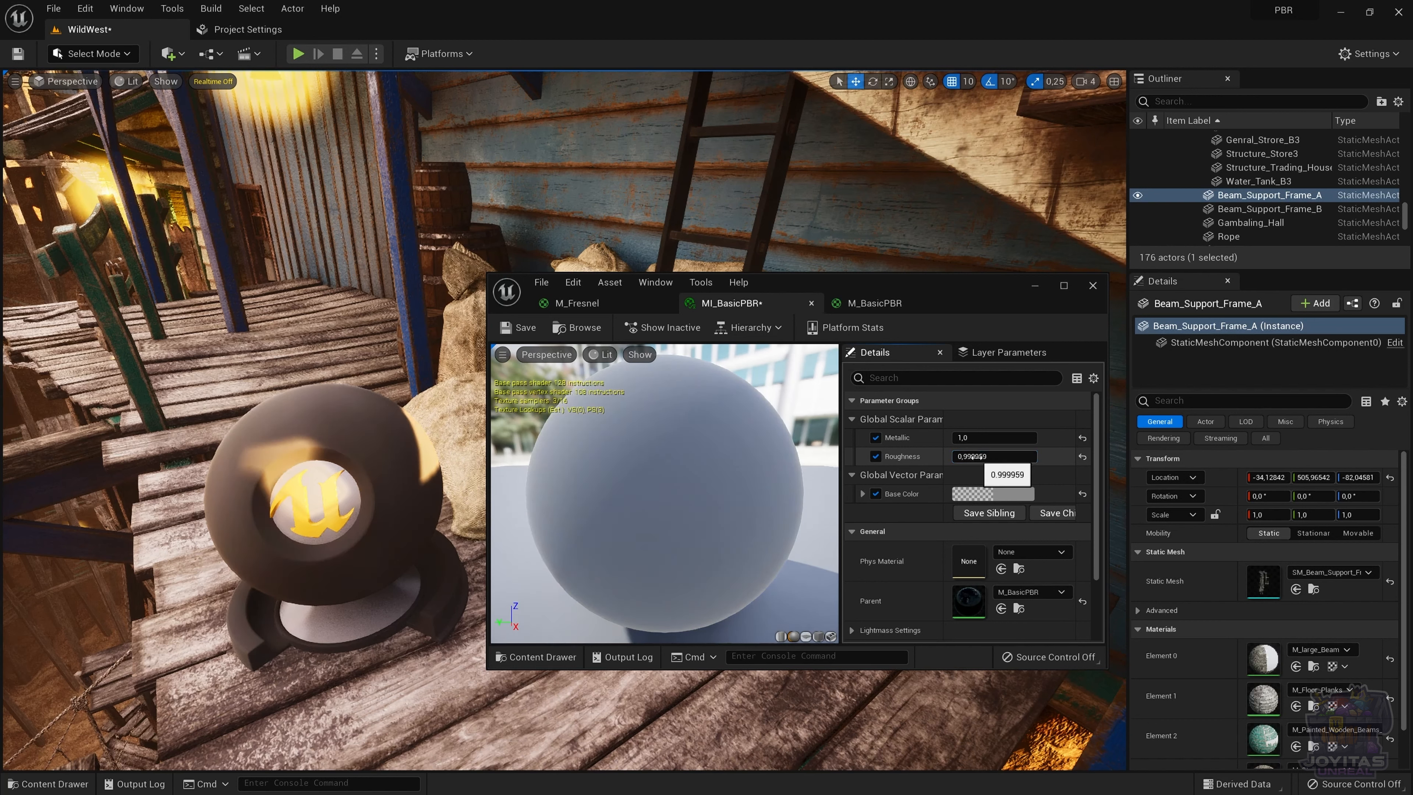
drag(993, 457, 970, 456)
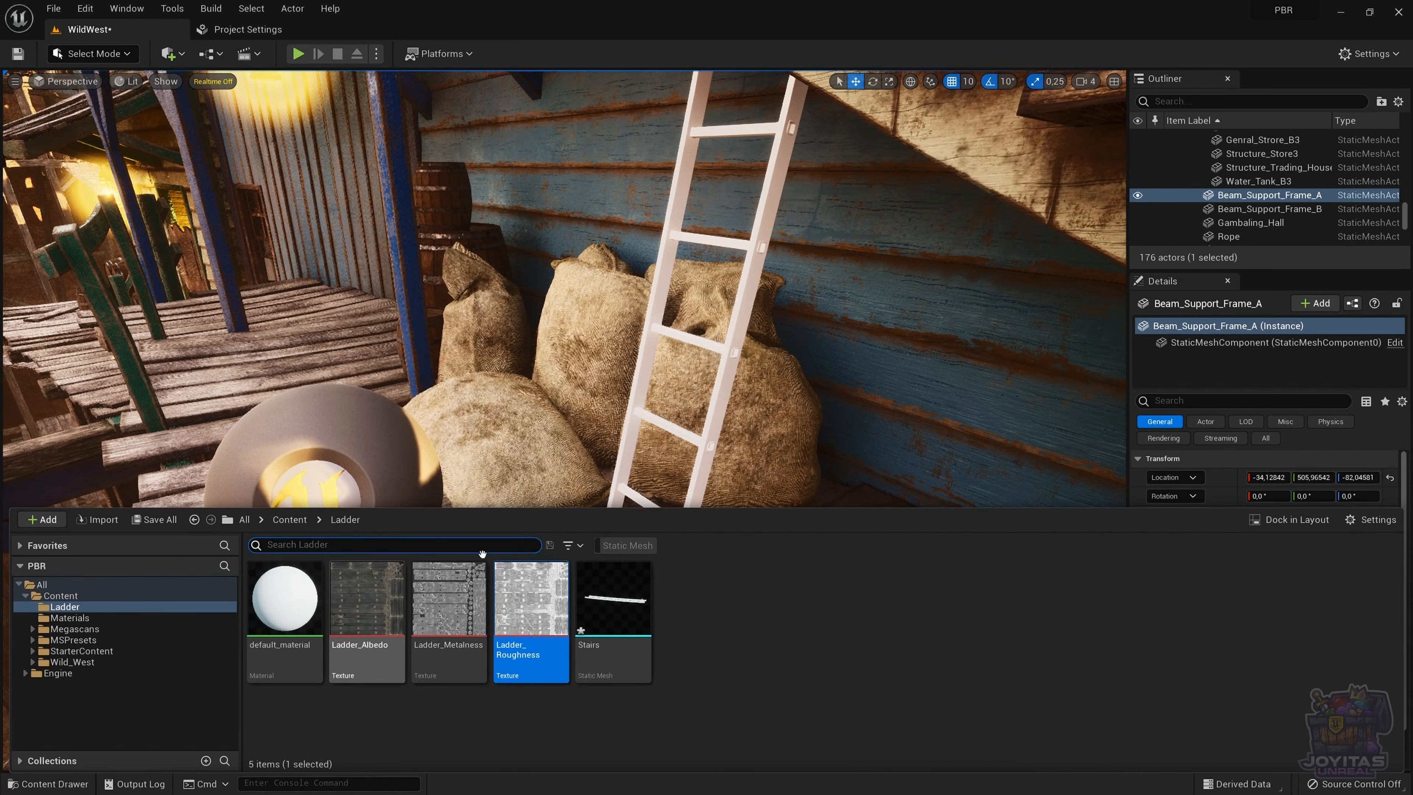
Examine the Ladder_Albedo texture and its sRGB setting in the Ladder folder.
click(751, 628)
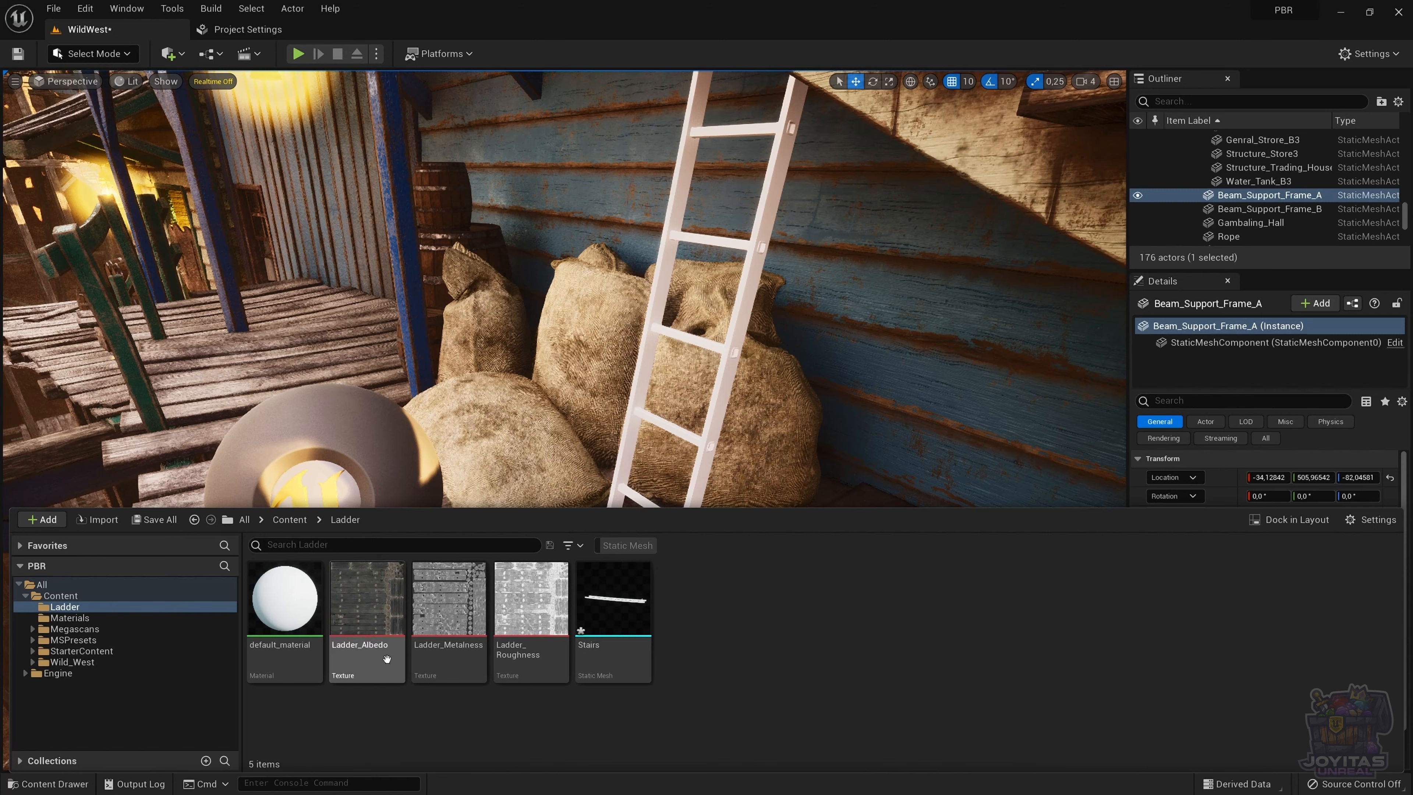
double_click(364, 614)
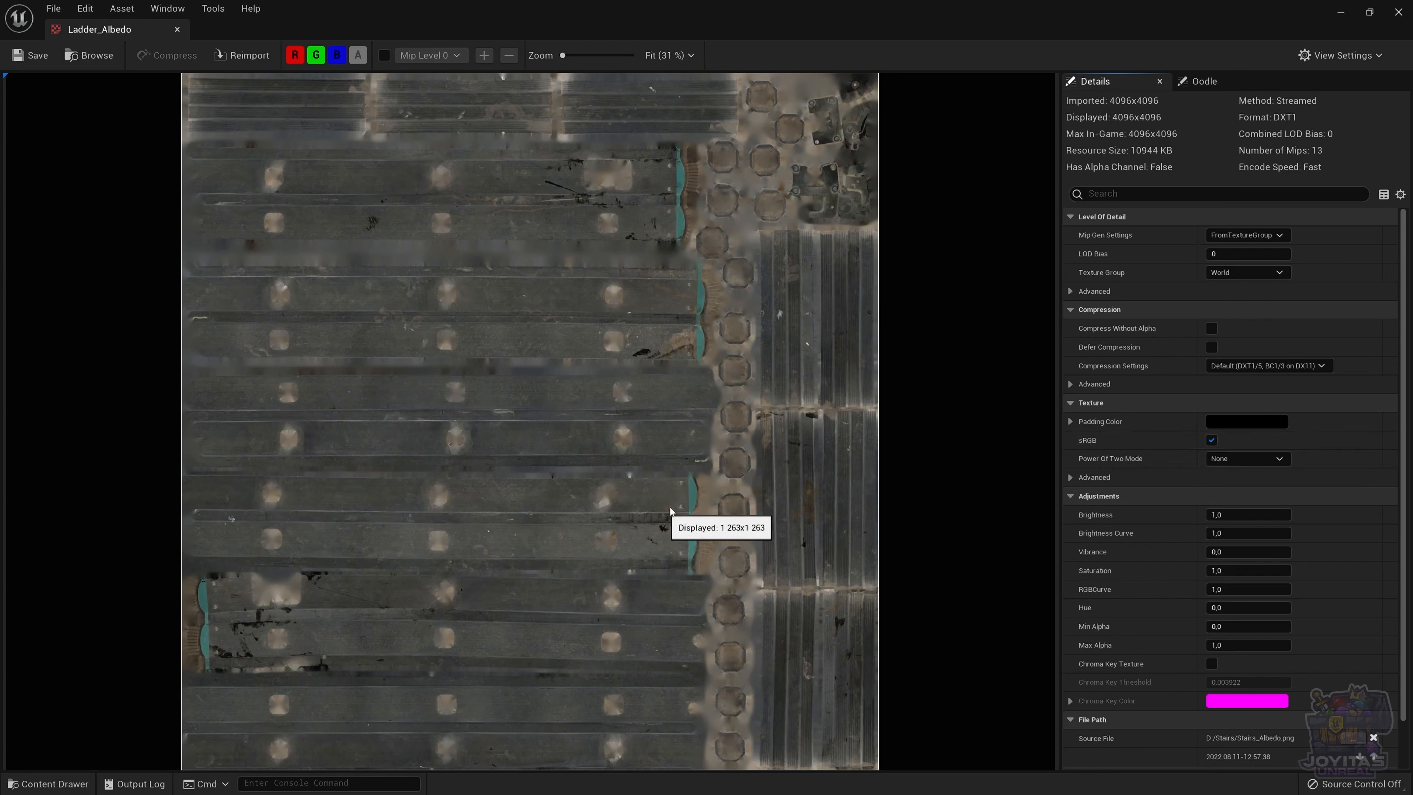
click(1342, 12)
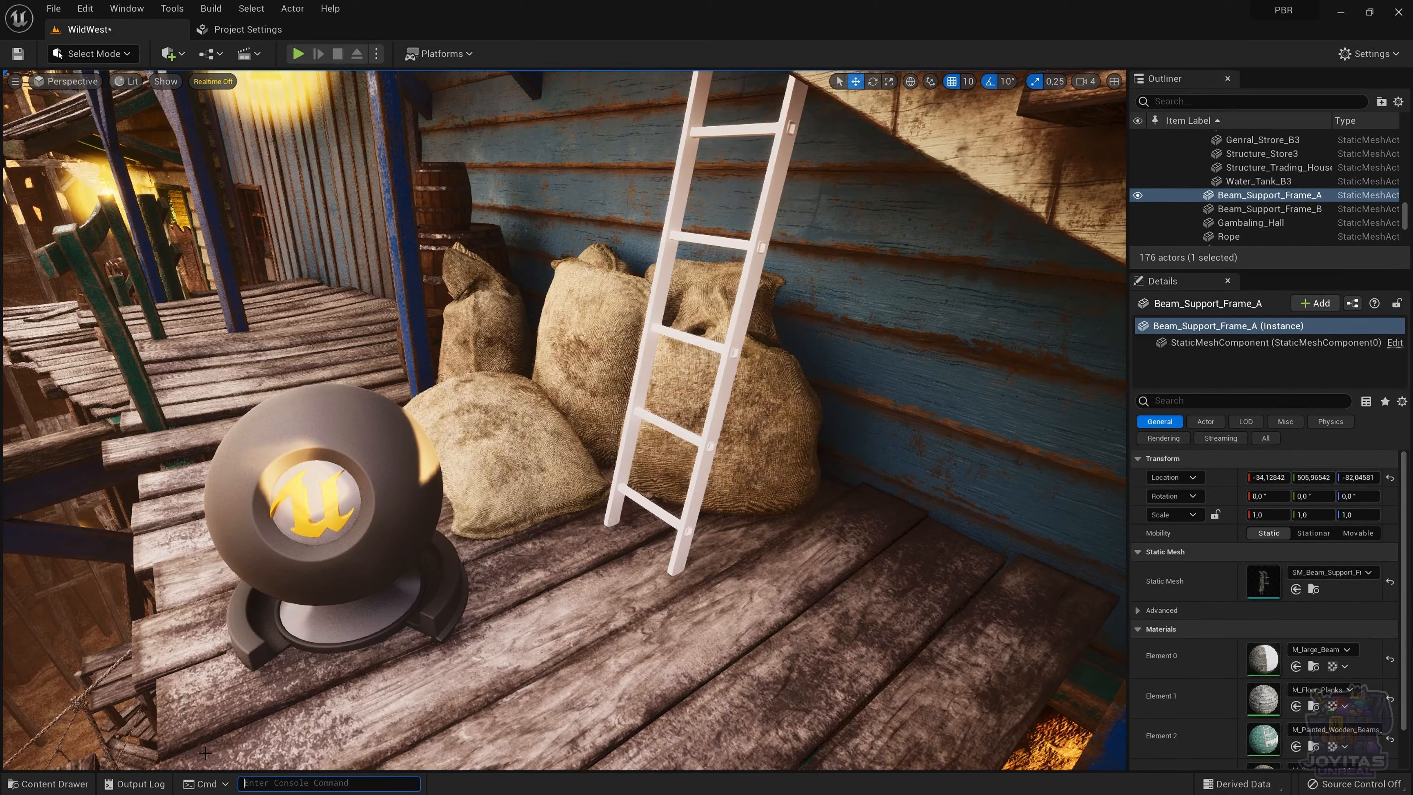
Disable sRGB on the Ladder_Metalness texture and save it.
click(49, 783)
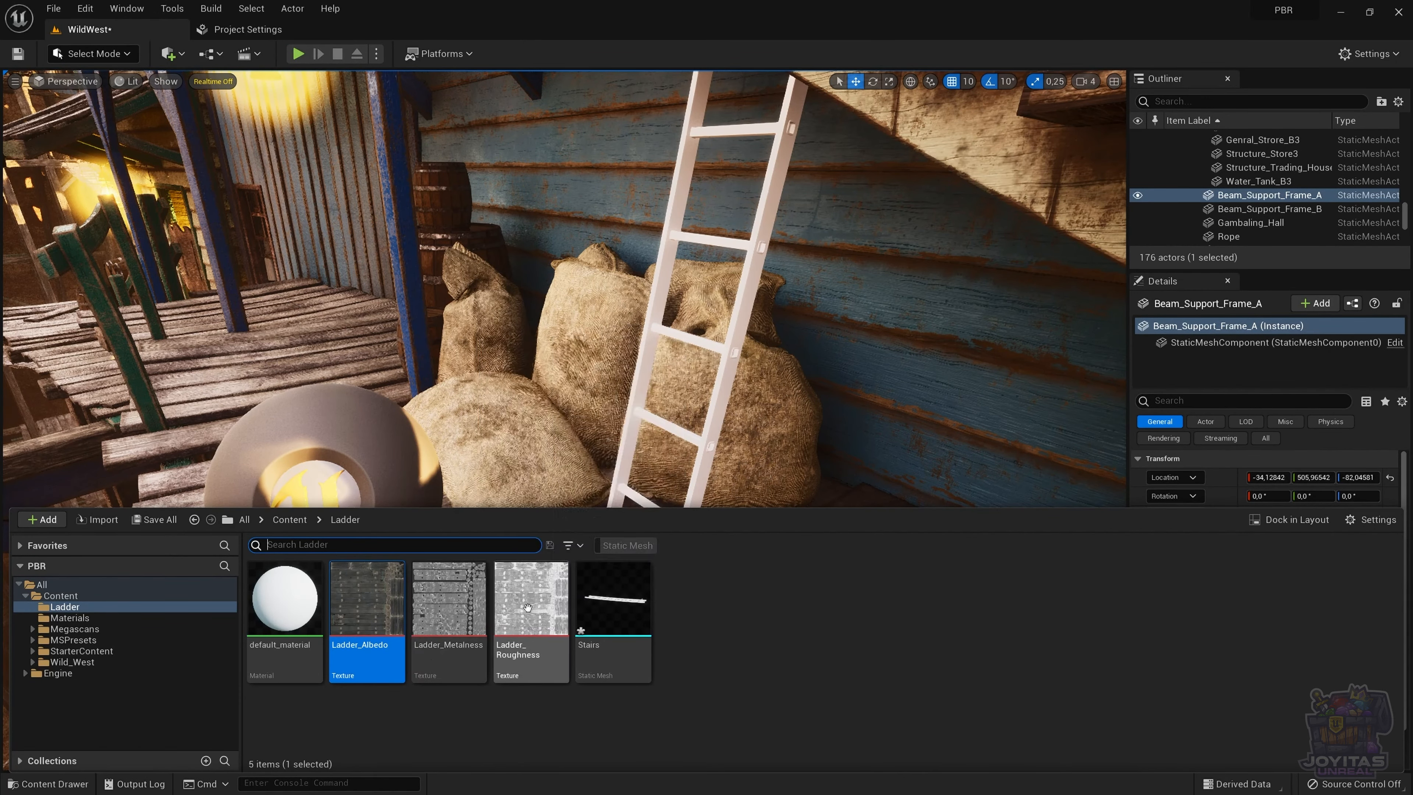
double_click(459, 609)
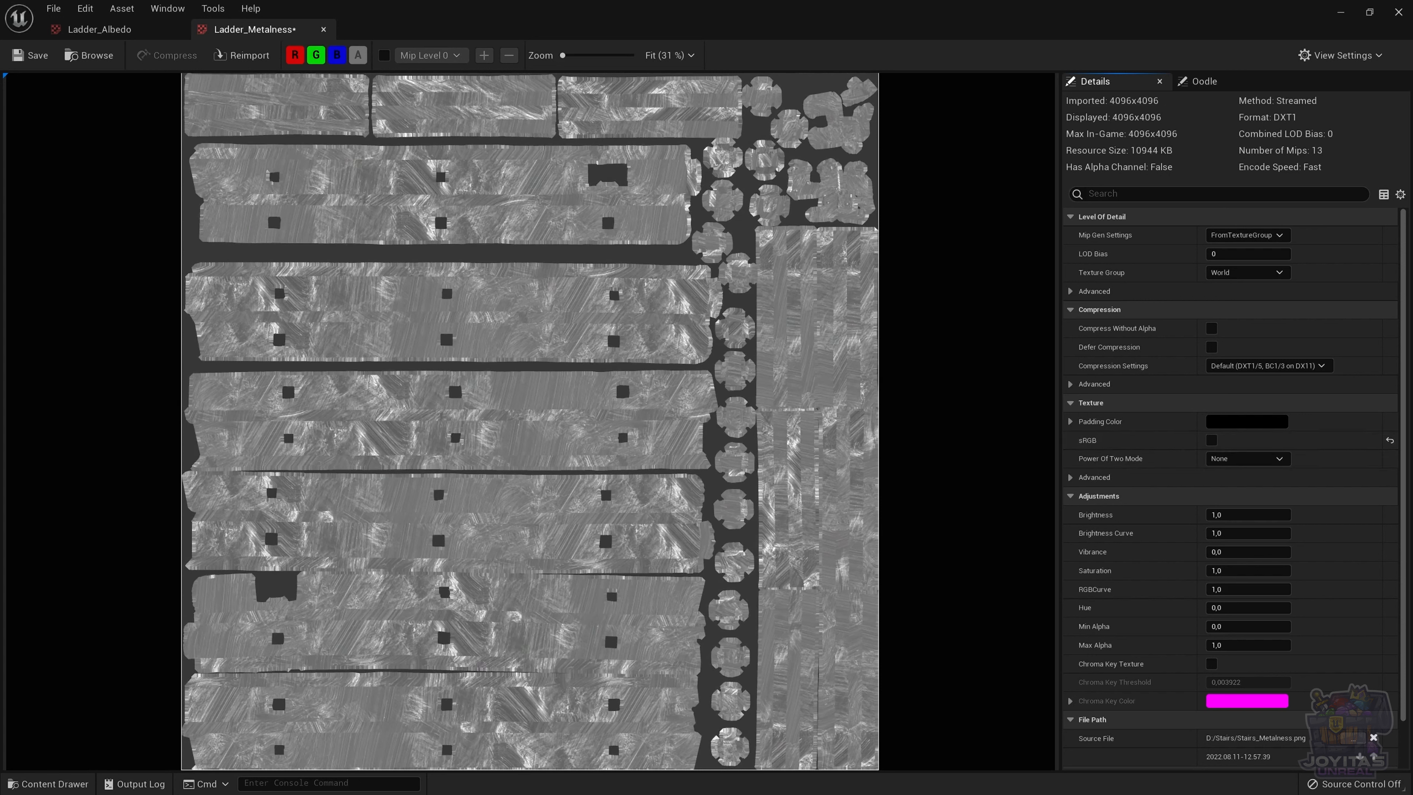
click(30, 56)
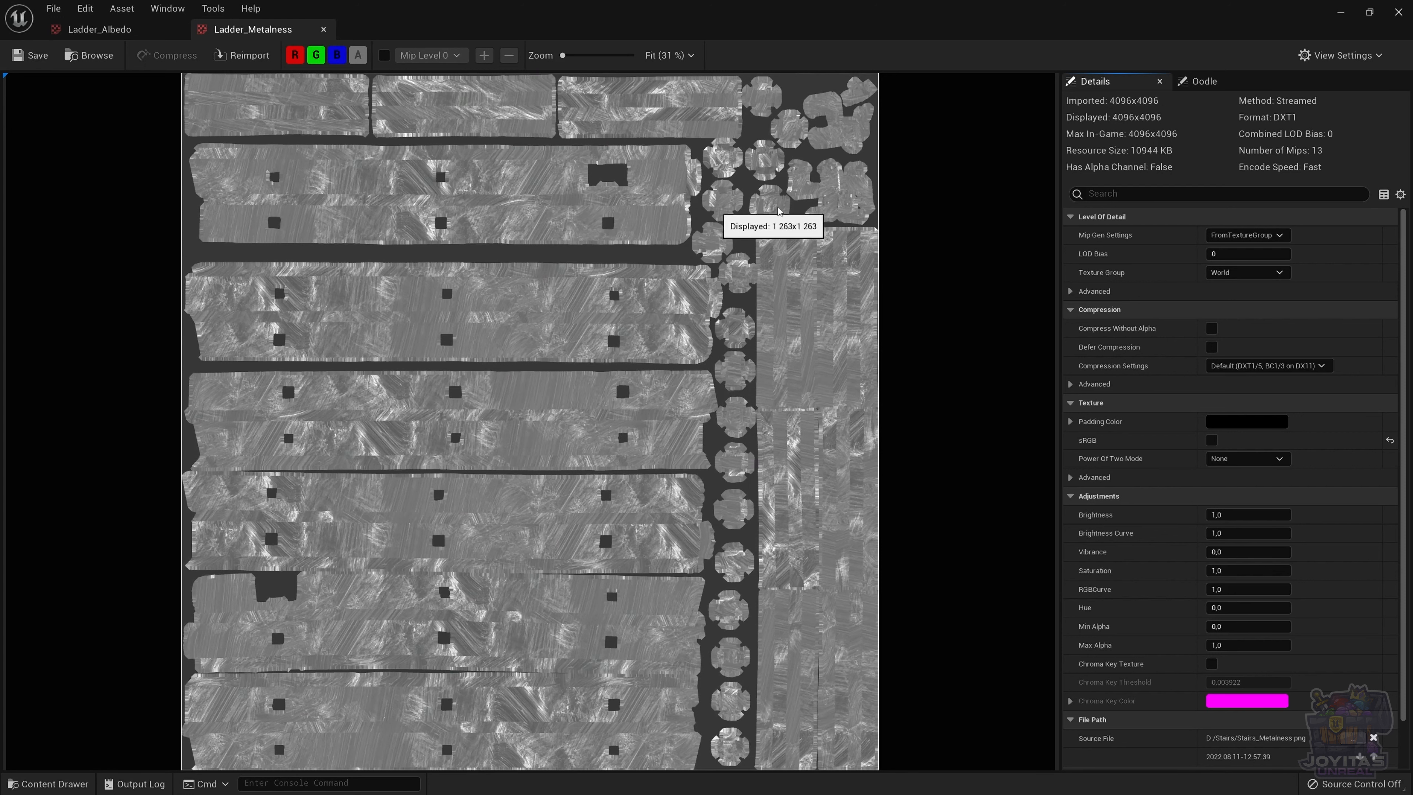
click(1341, 12)
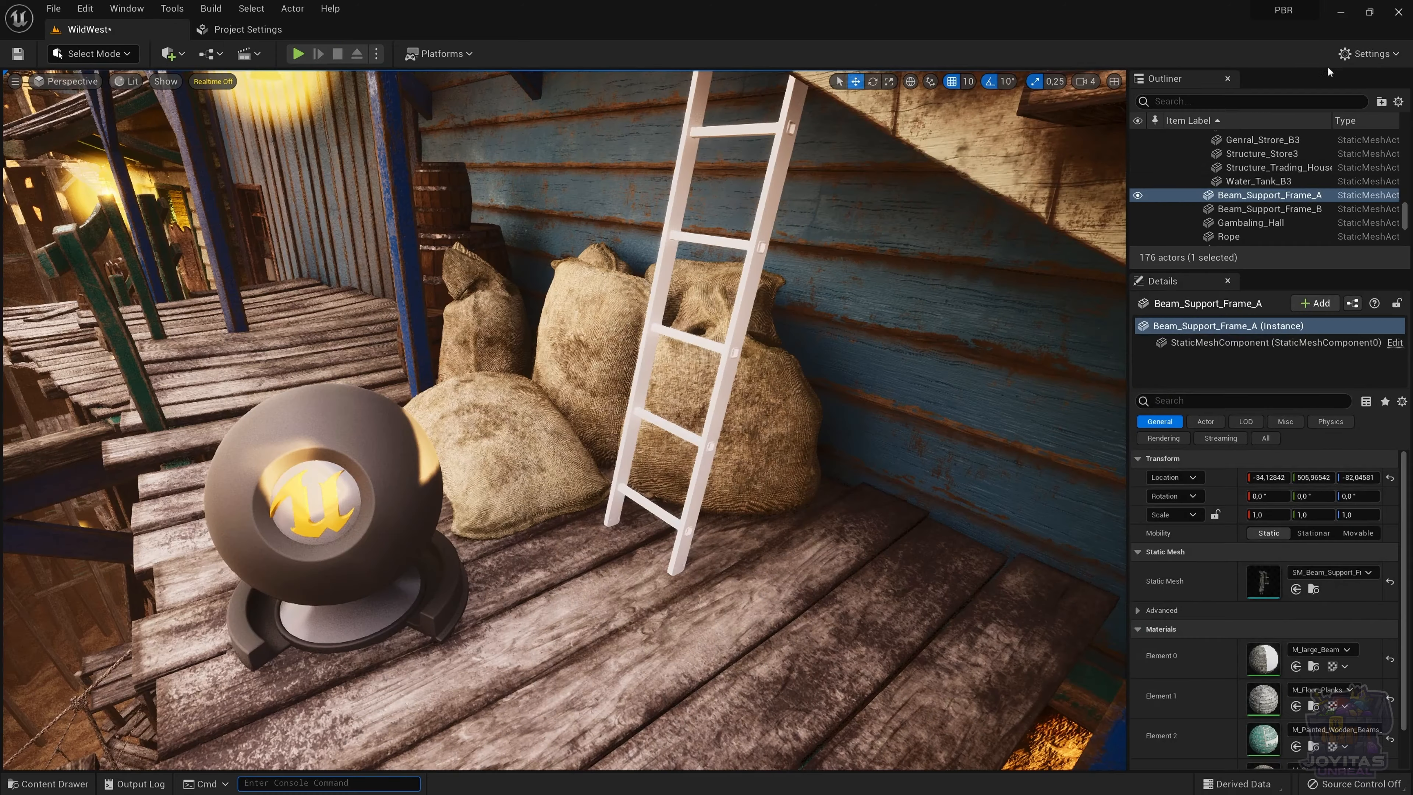
Disable sRGB on the Ladder_Roughness texture, save it and close the texture editor.
click(48, 784)
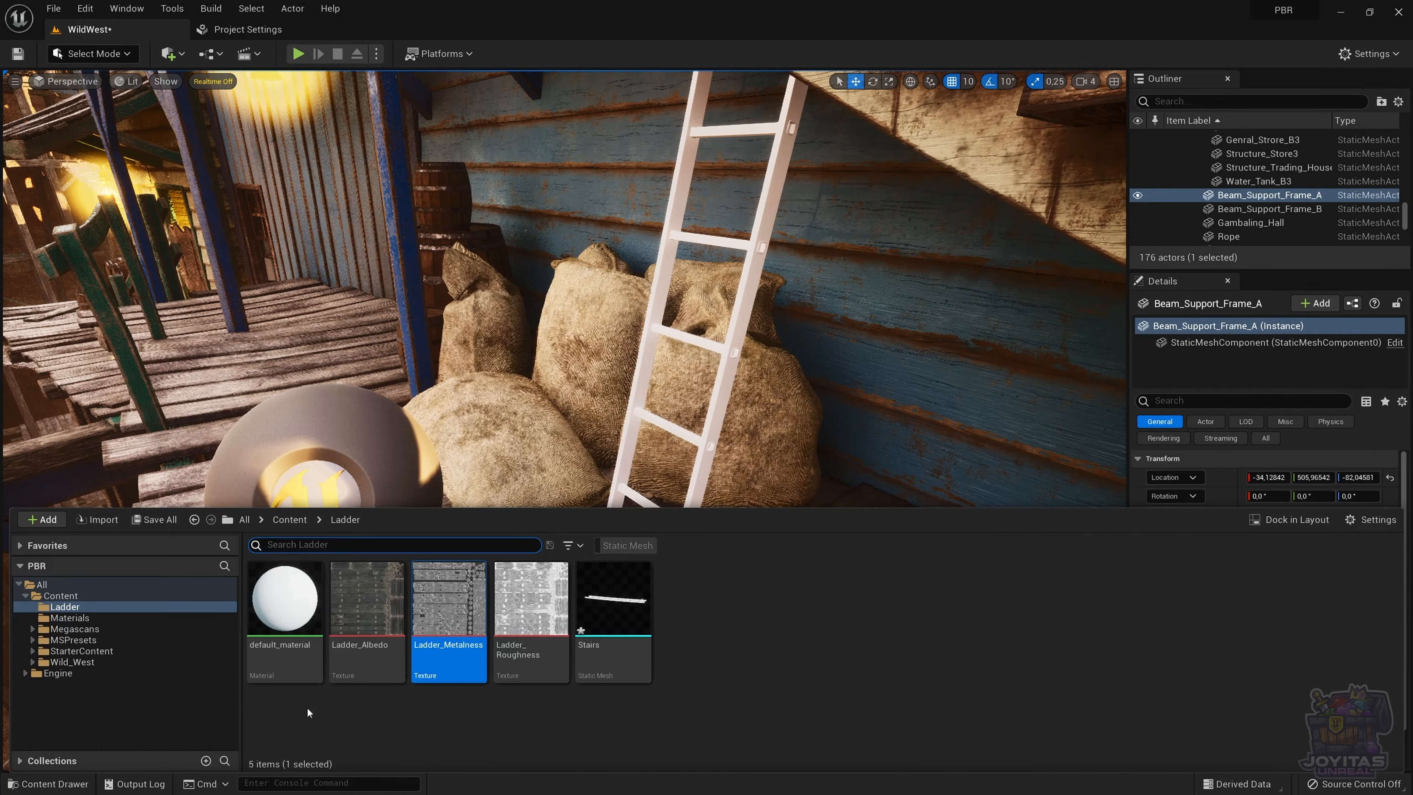
double_click(516, 621)
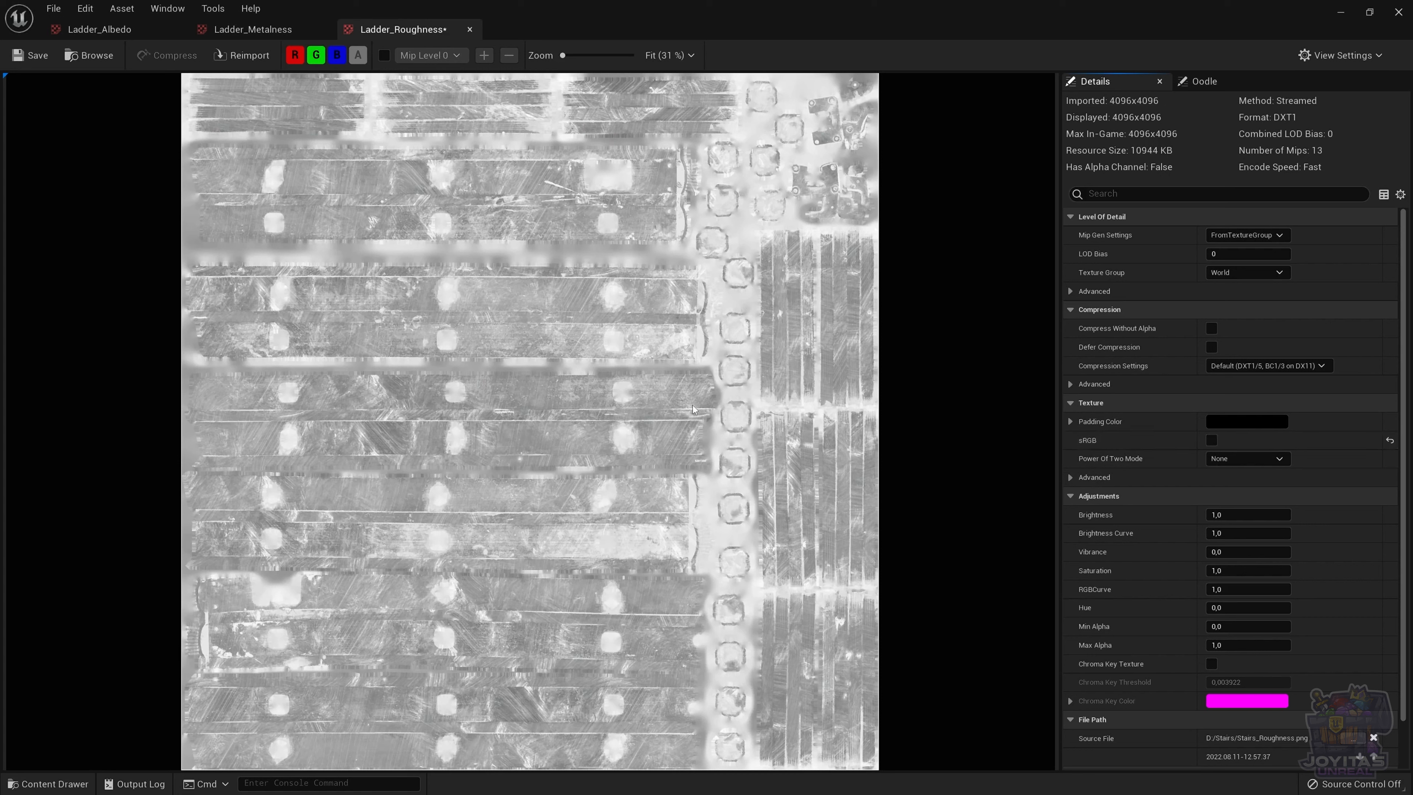
click(32, 55)
click(1397, 13)
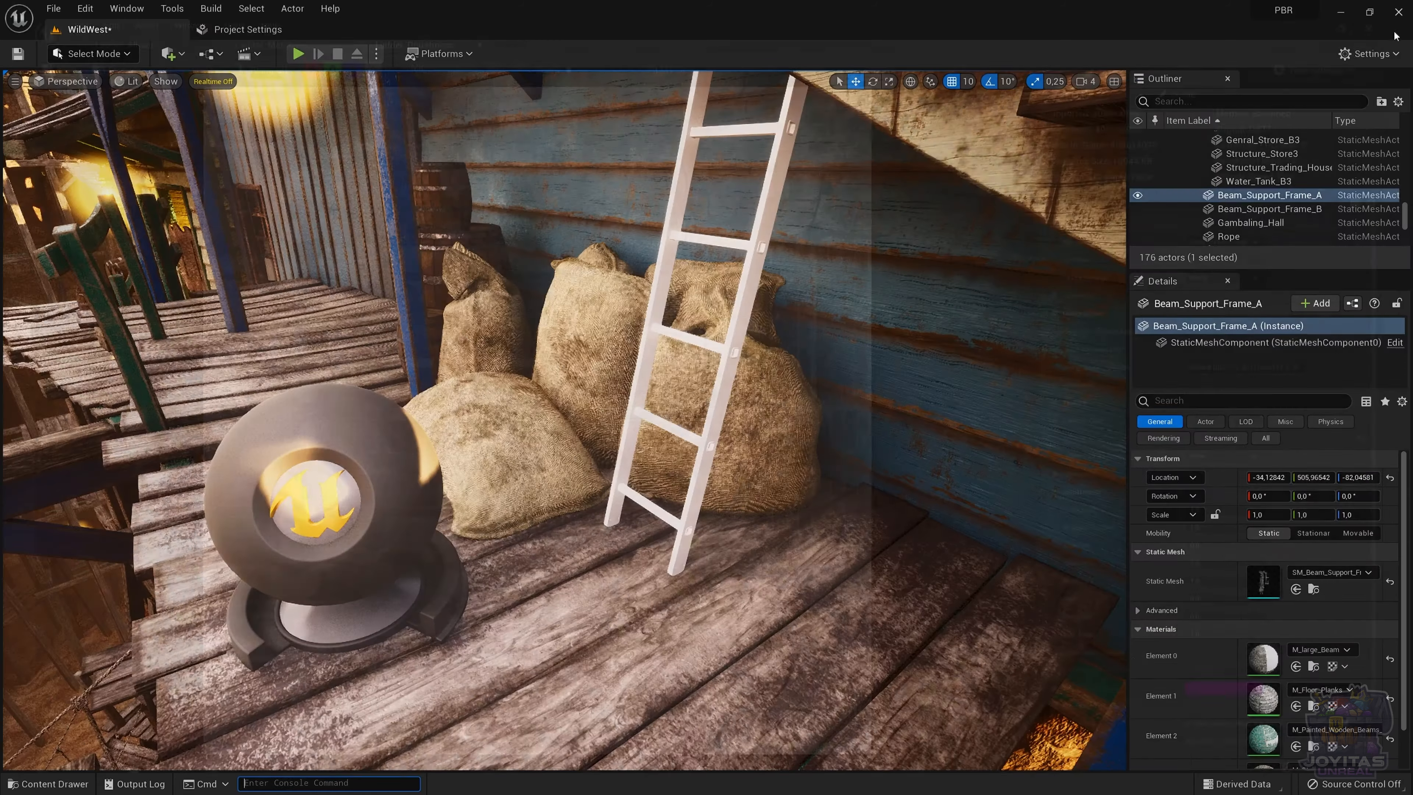
Open default_material from the Ladder folder and add Ladder_Albedo, Ladder_Metalness and Ladder_Roughness to its graph as texture samples.
click(48, 783)
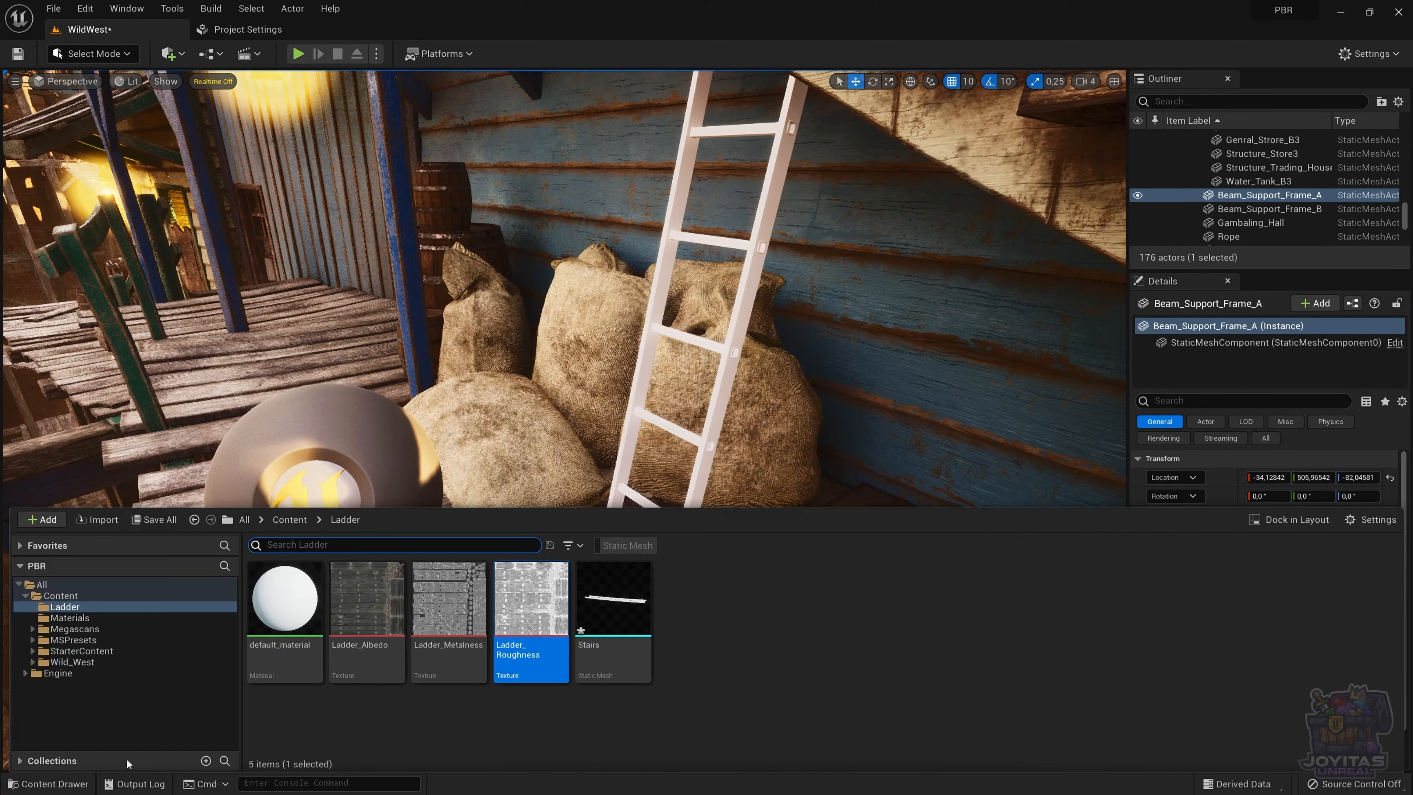
double_click(312, 606)
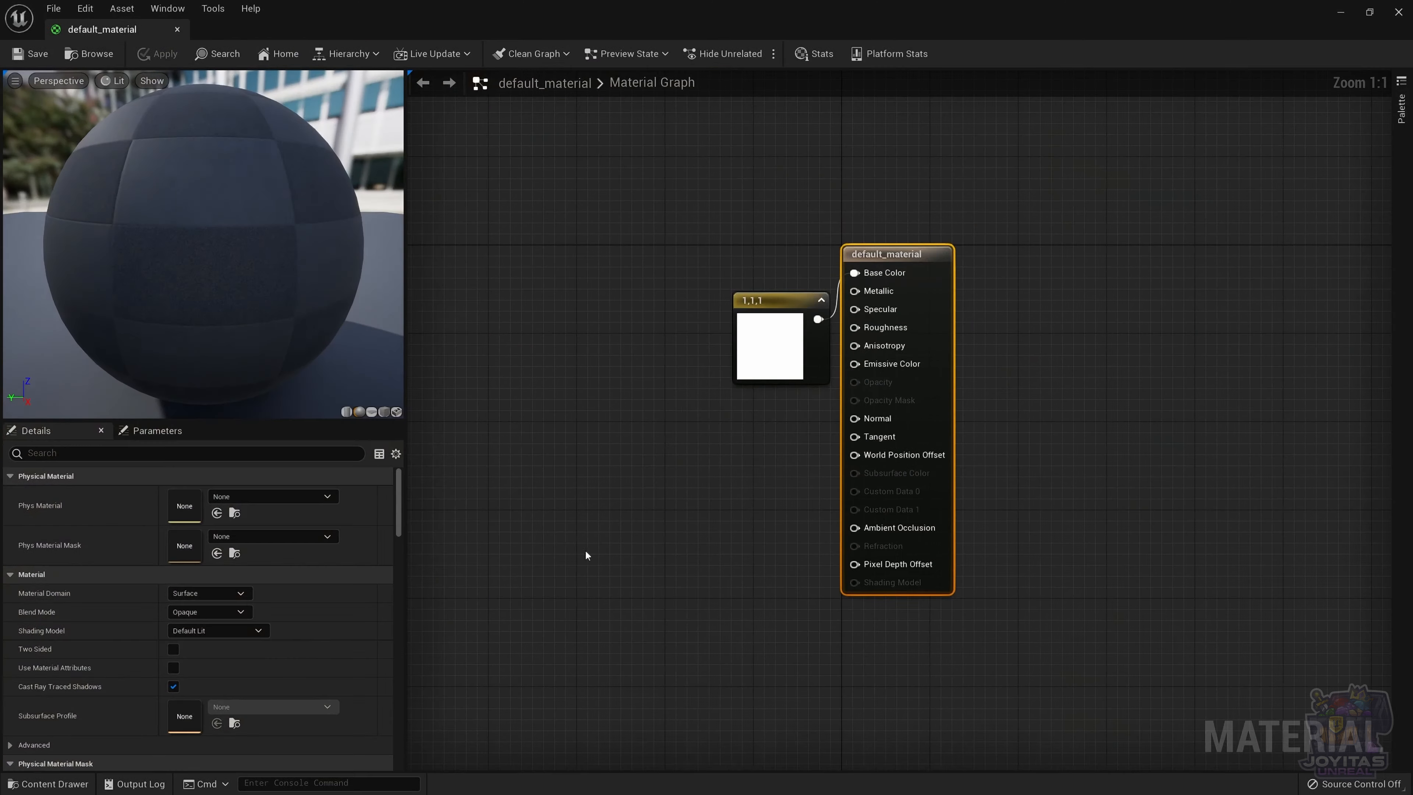
click(1374, 11)
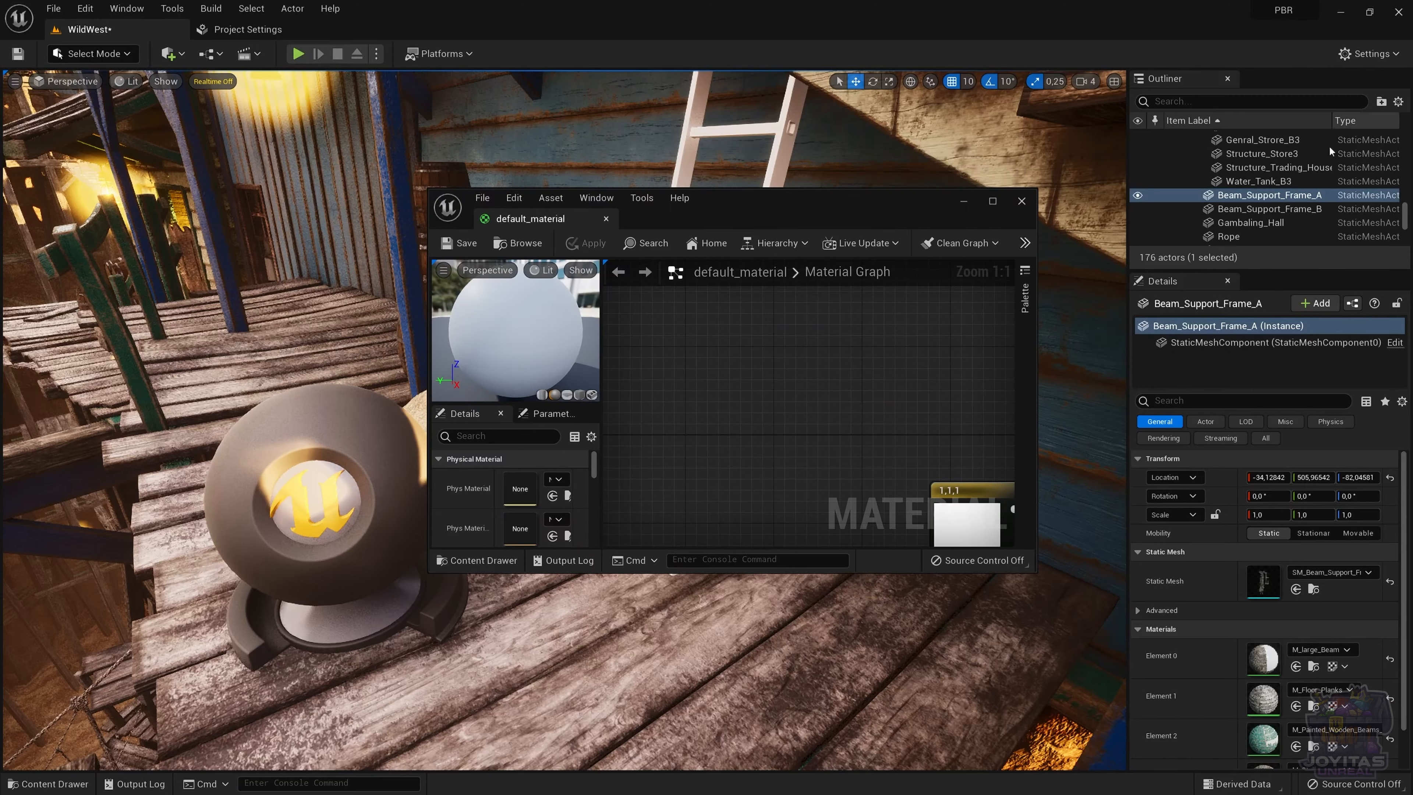
click(45, 784)
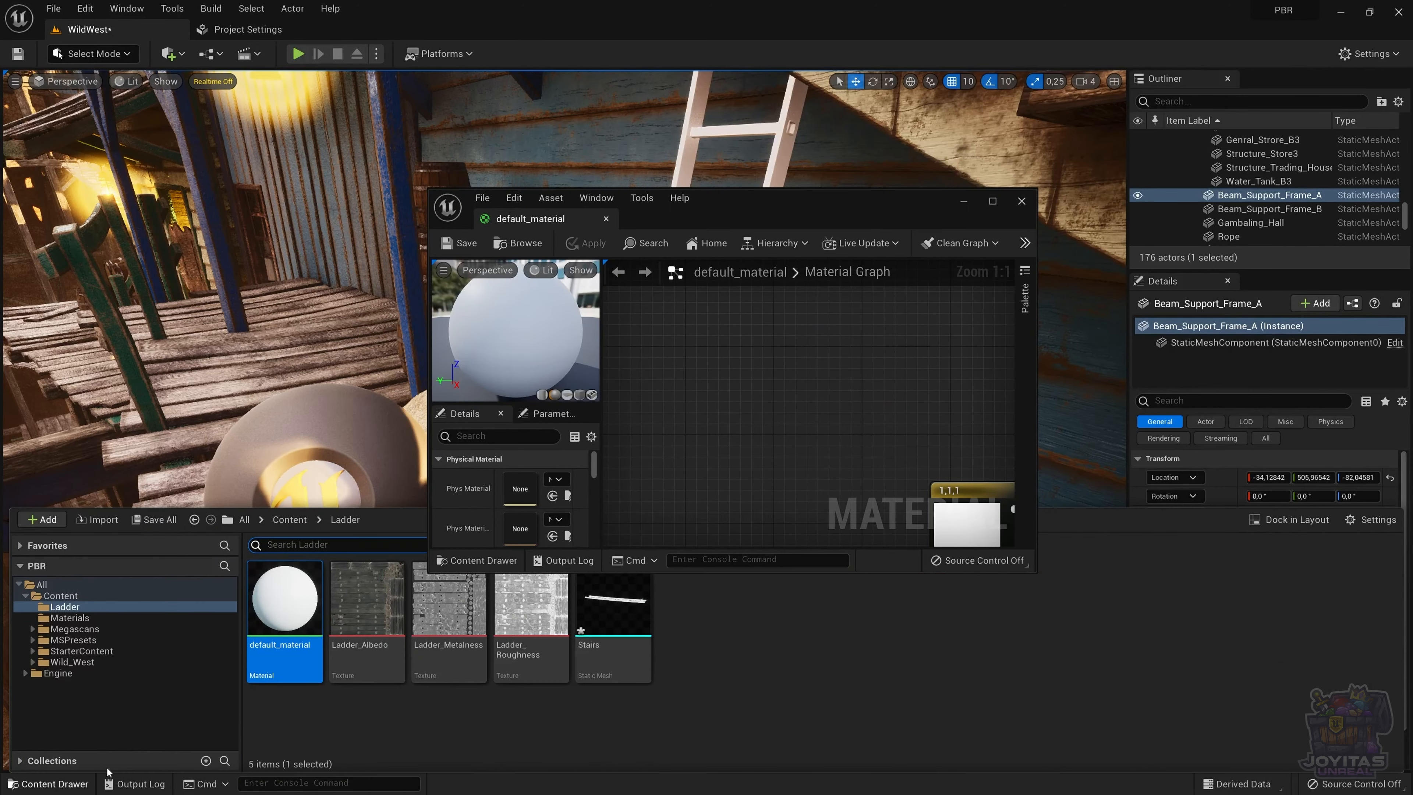
click(368, 601)
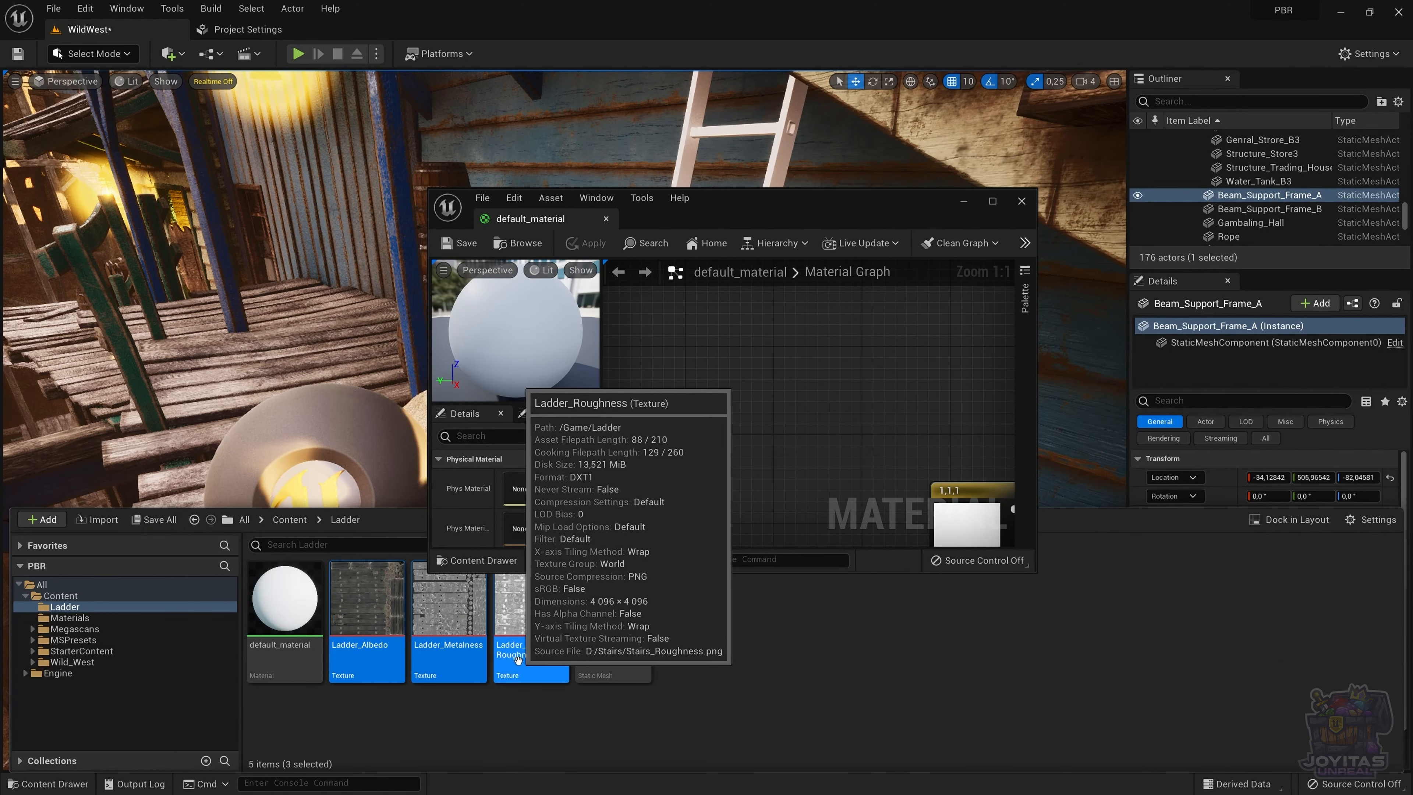
shift+click(513, 655)
drag(513, 654, 708, 449)
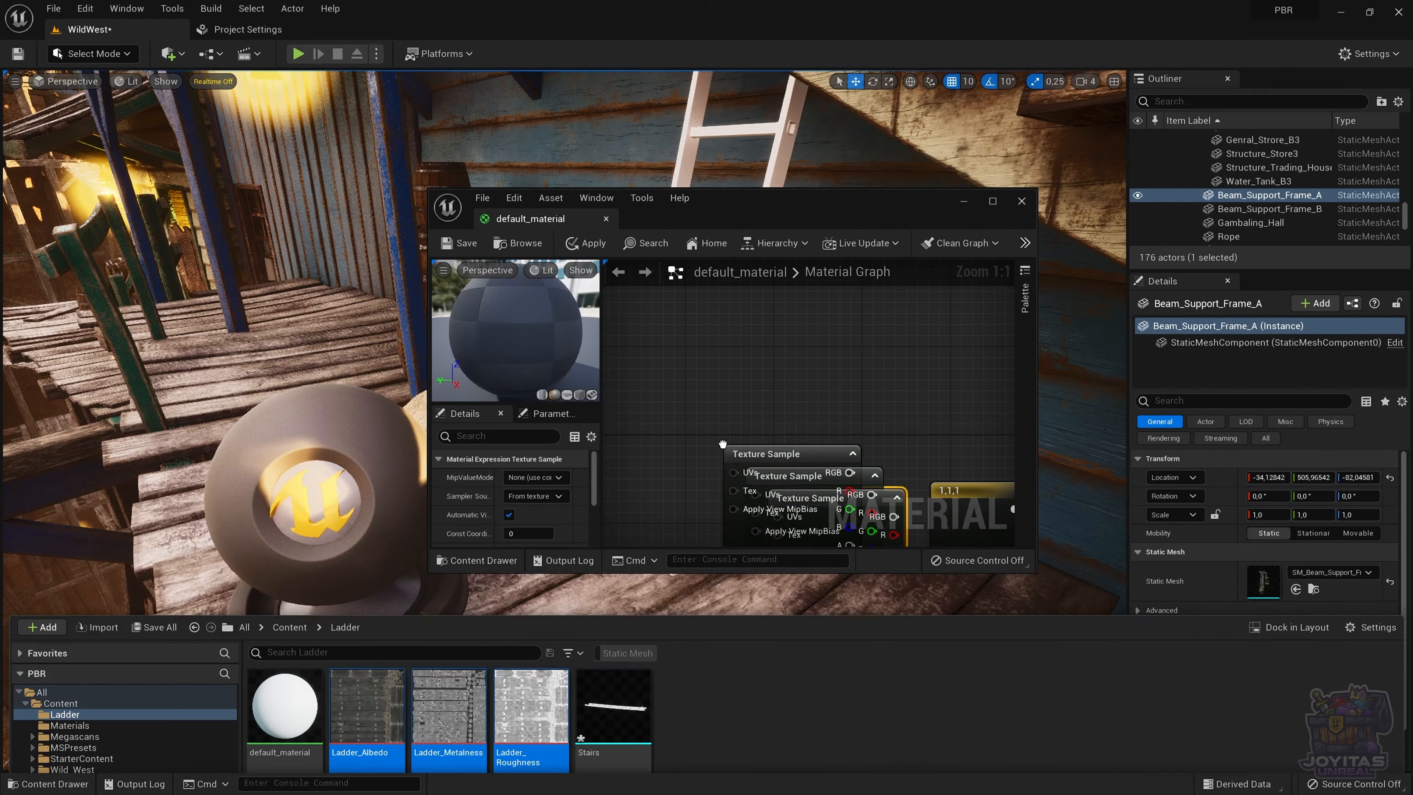
click(990, 203)
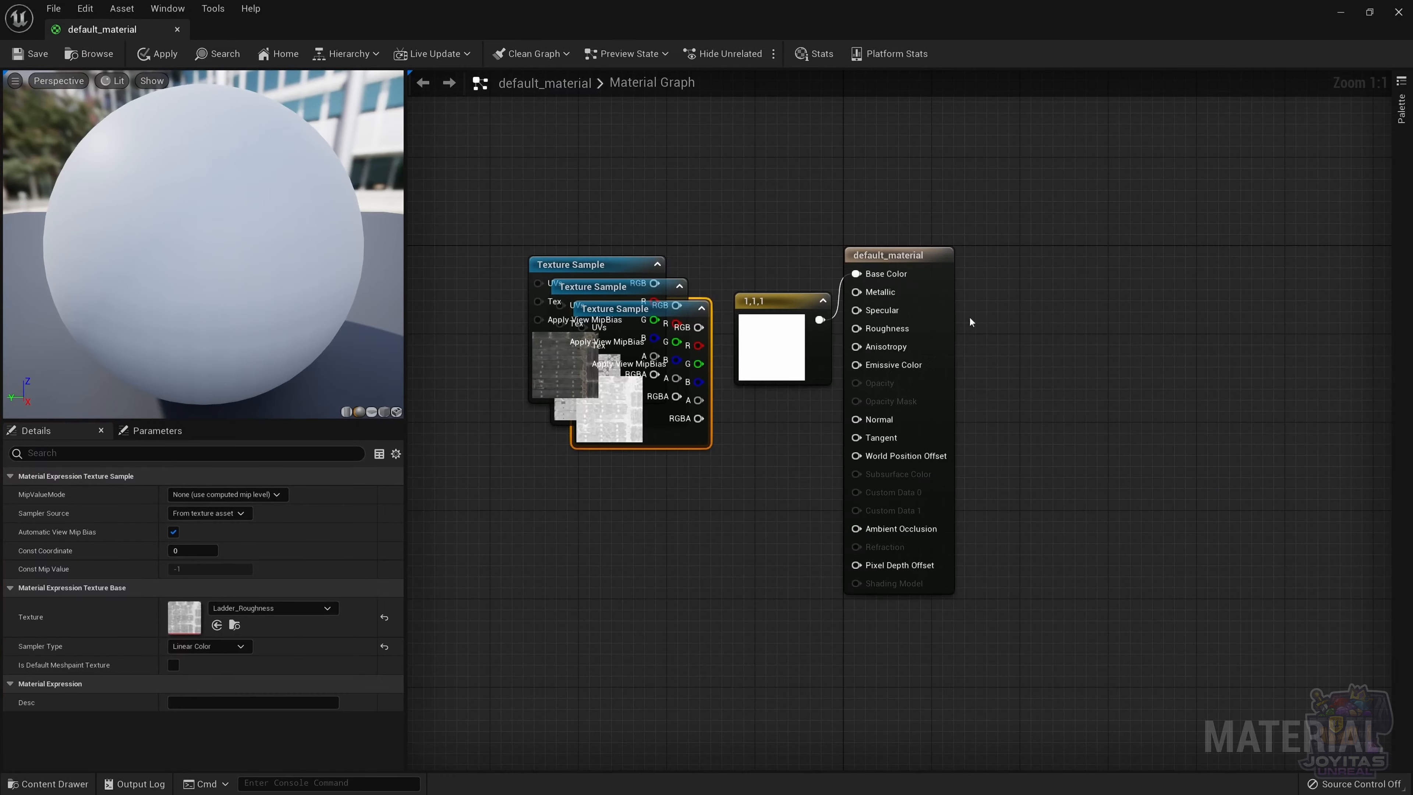
Spread the texture samples into a column ordered albedo, metalness, roughness, and check the sampler types of the albedo and metalness nodes.
drag(616, 435, 601, 626)
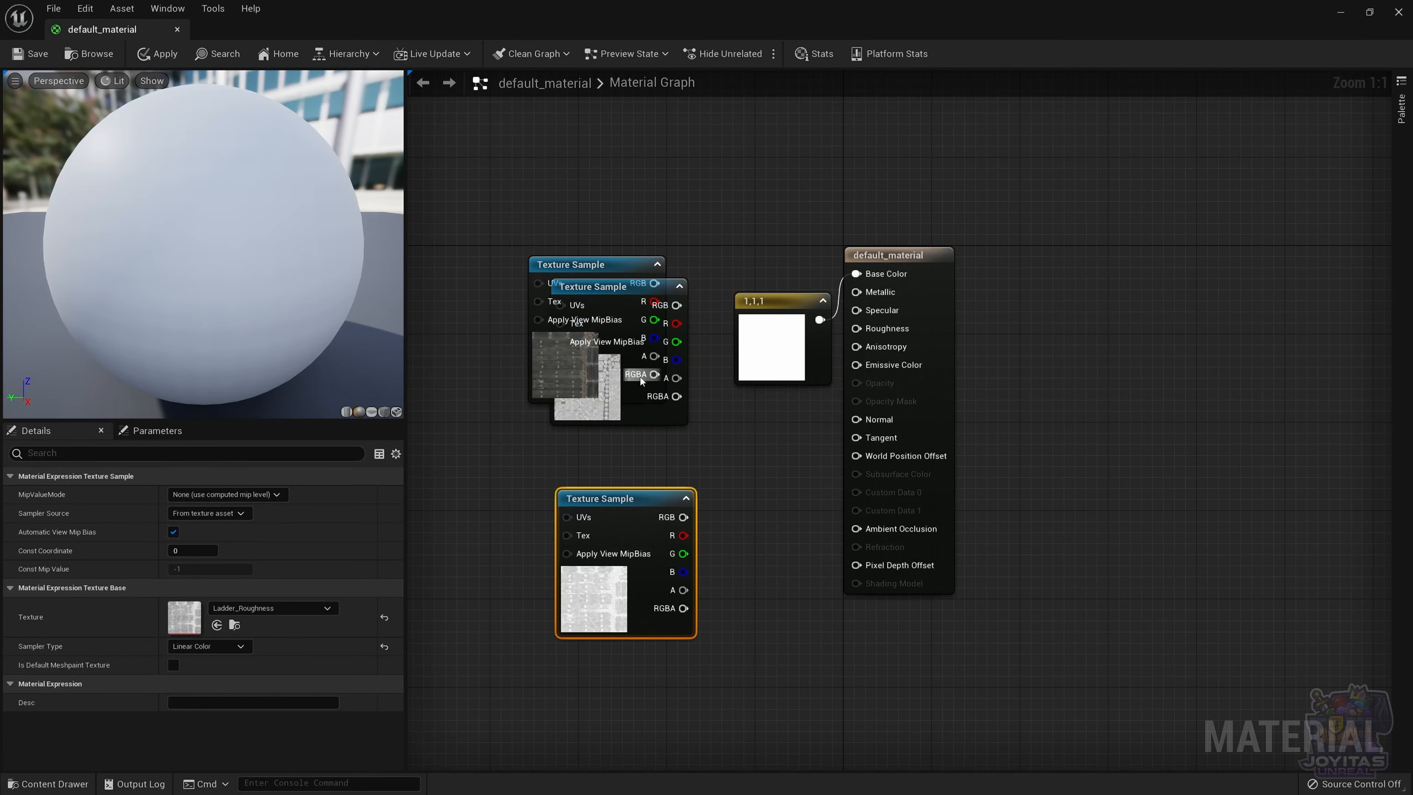
drag(623, 402, 626, 284)
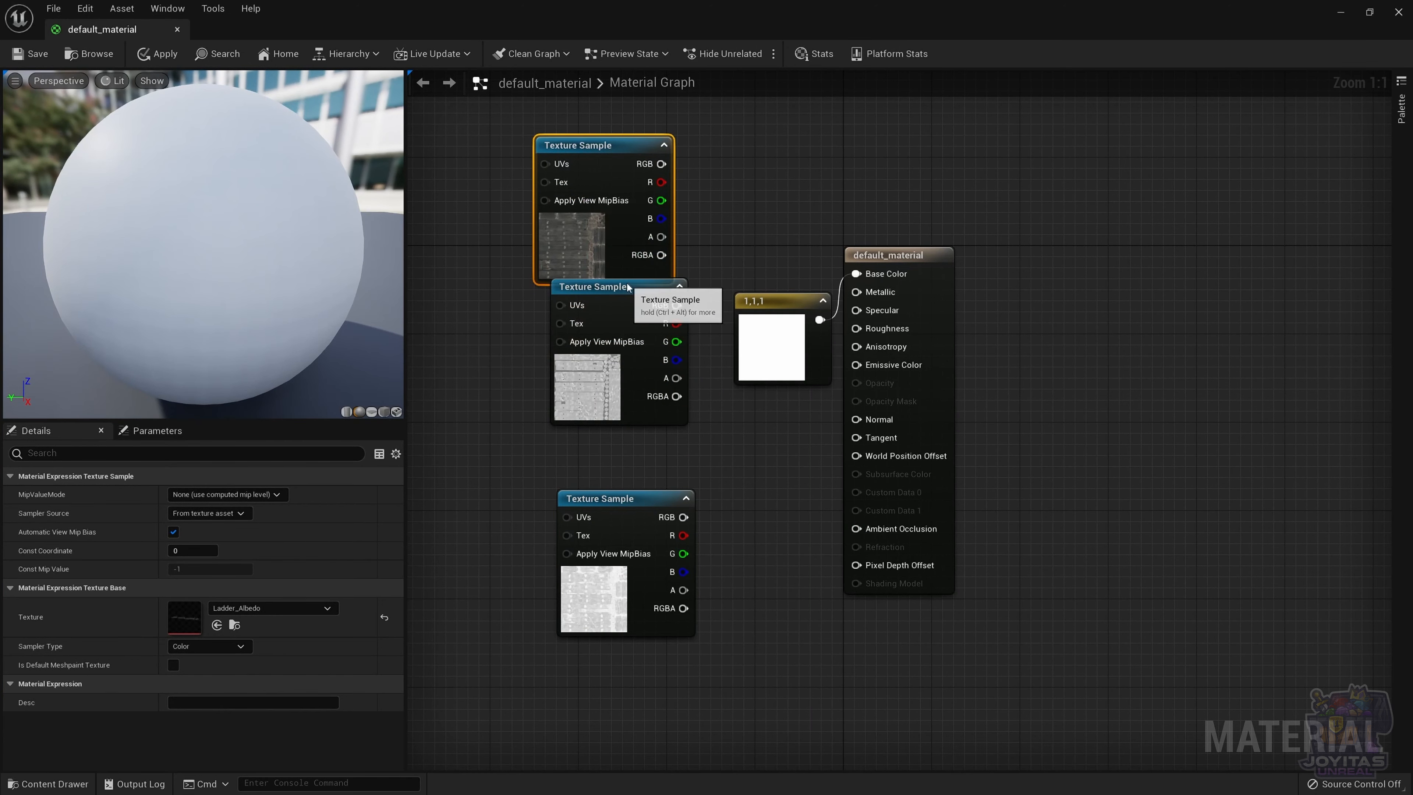
drag(602, 413, 586, 459)
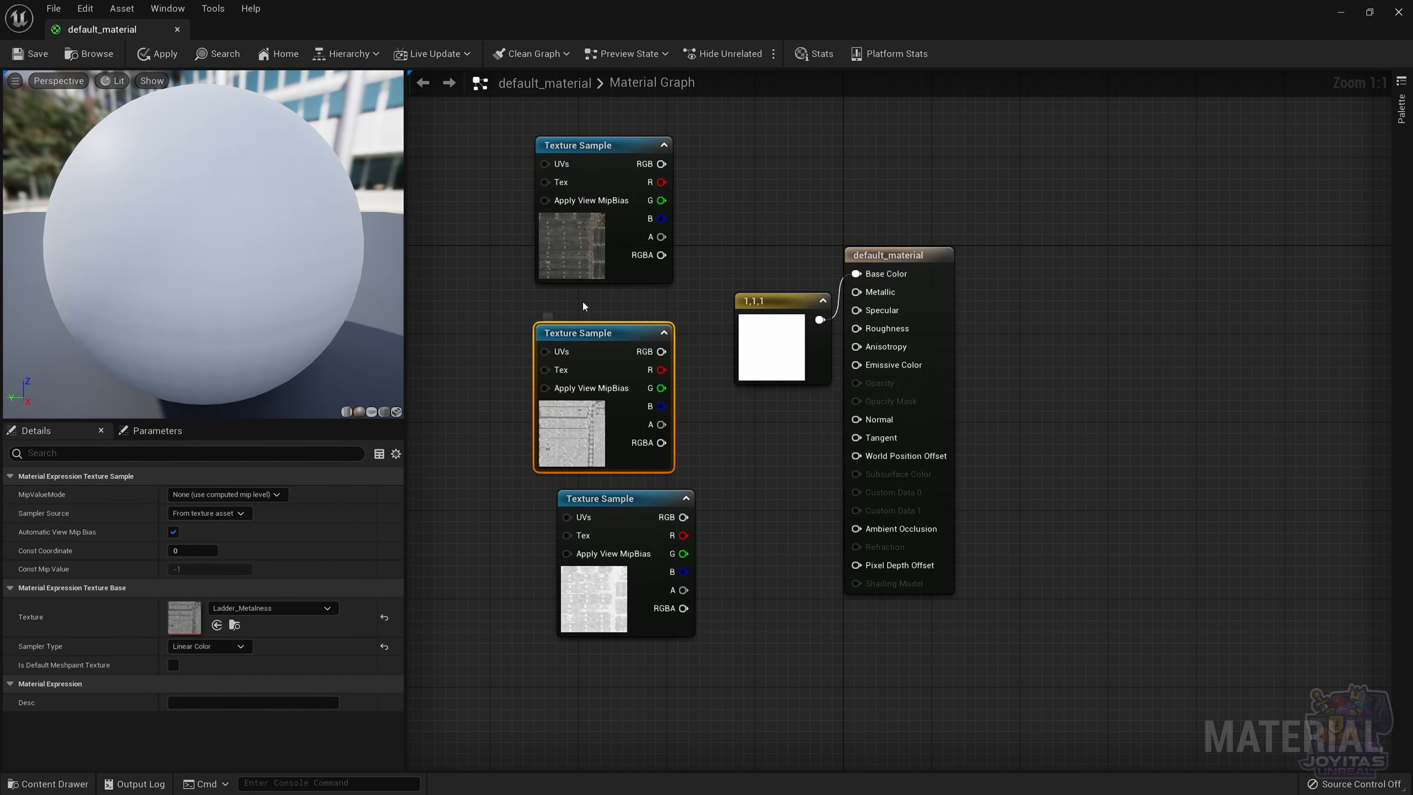
click(577, 255)
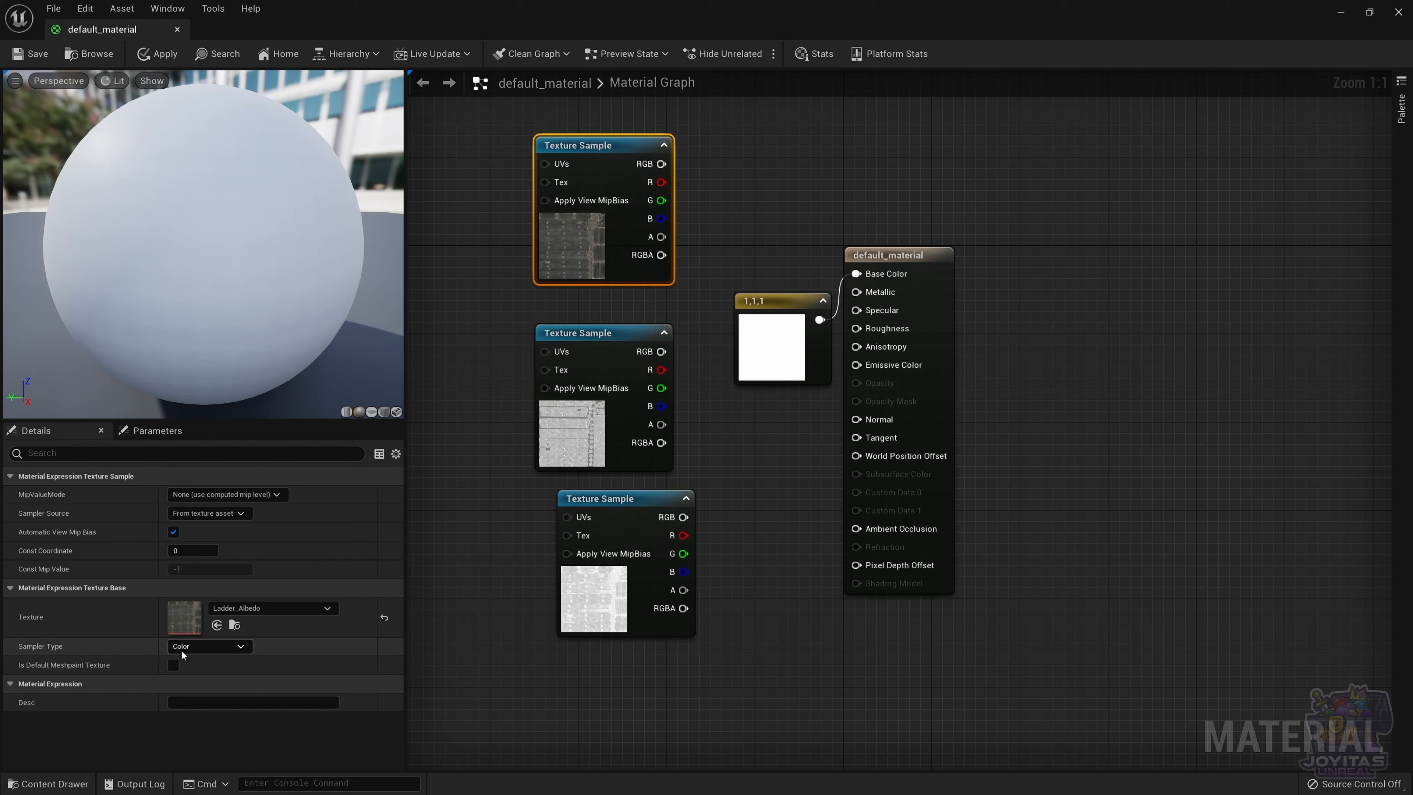
click(568, 423)
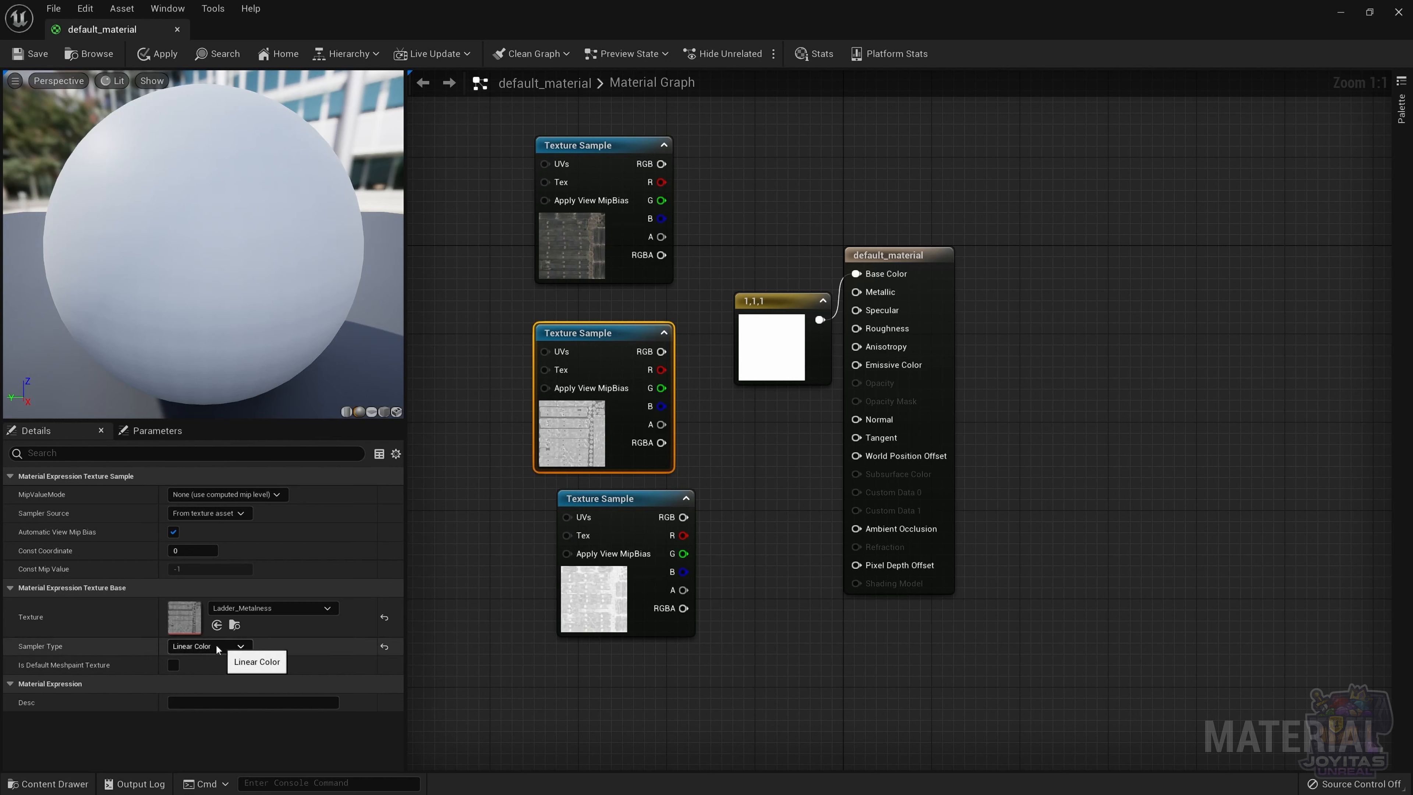
Delete the white 1,1,1 constant node and connect the Ladder_Albedo sample's RGB output to Base Color.
click(771, 293)
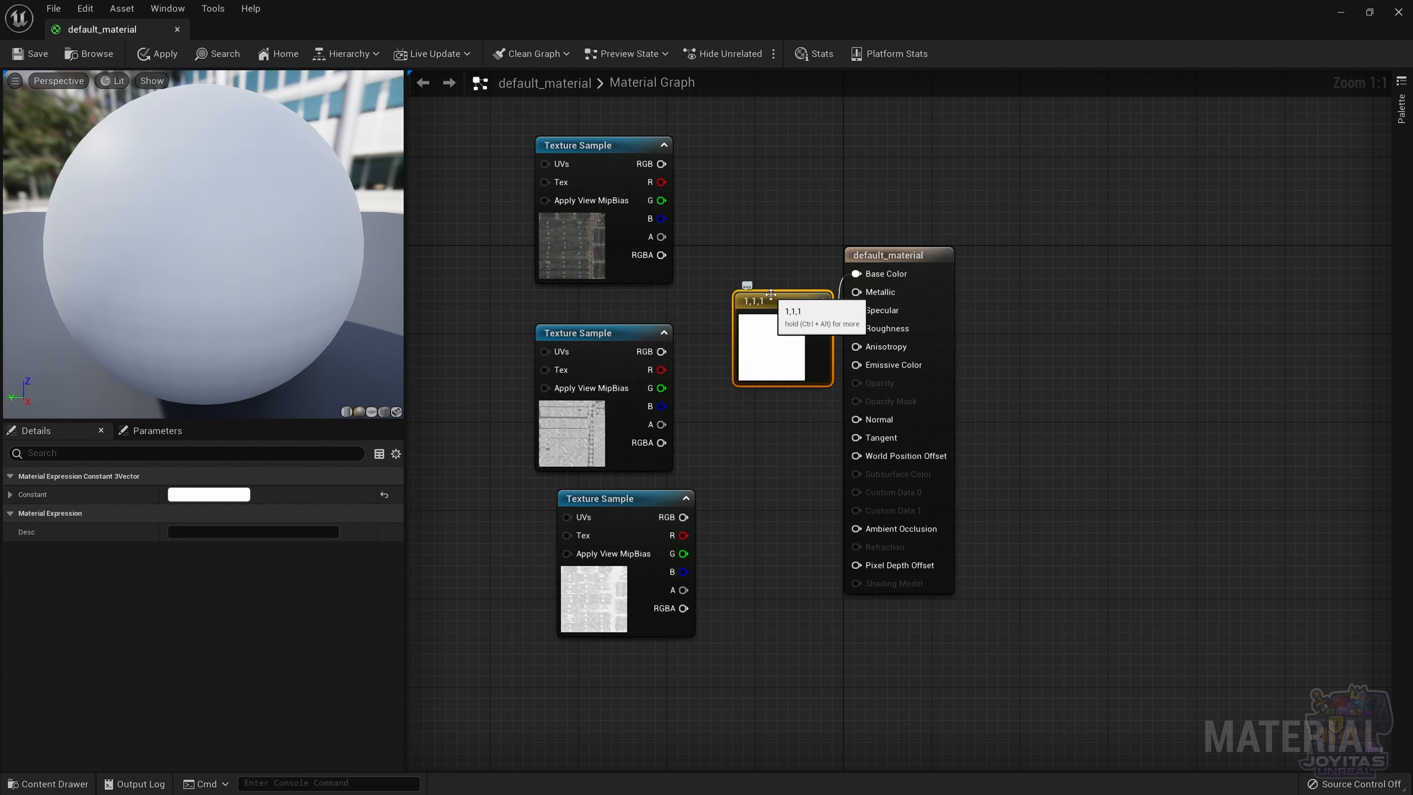
key(Delete)
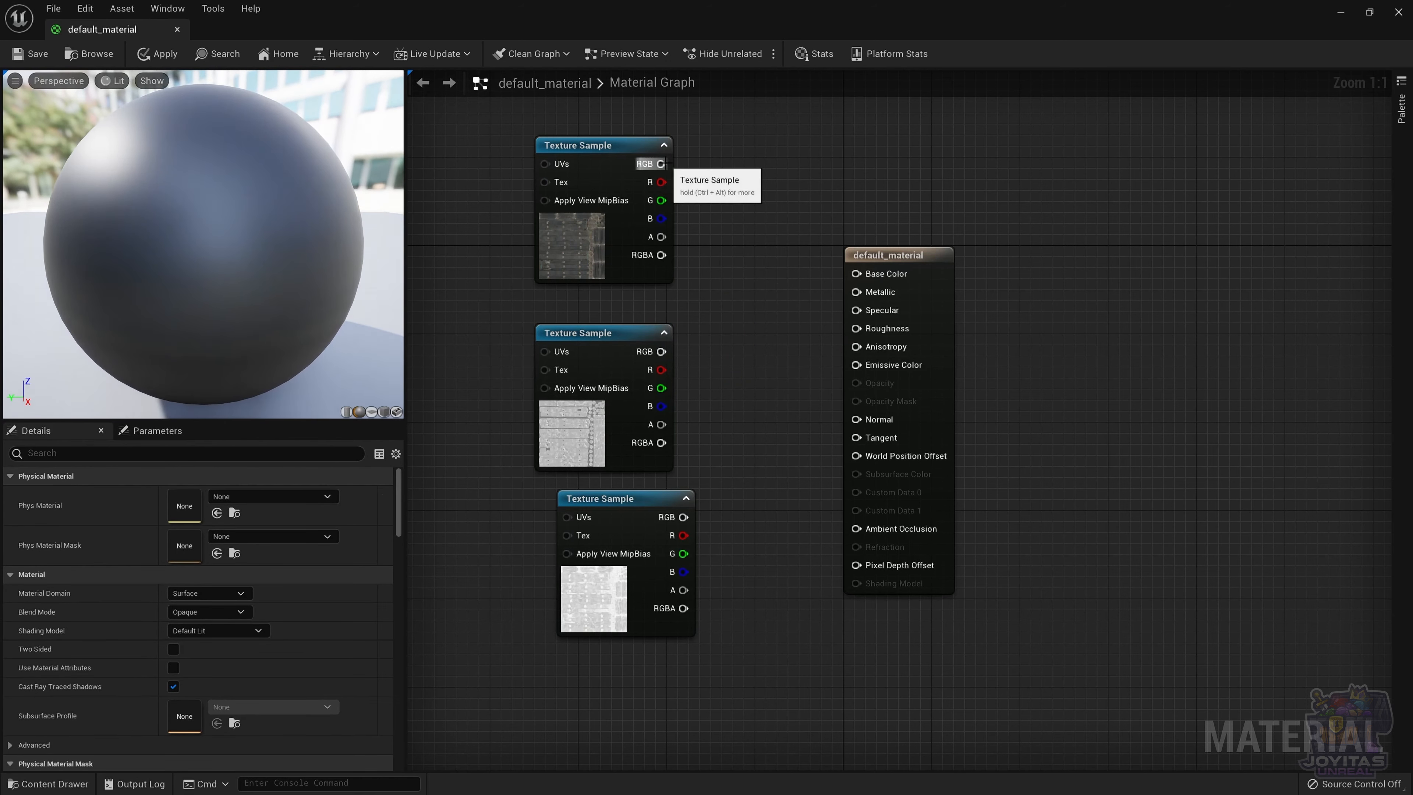
drag(662, 164, 857, 274)
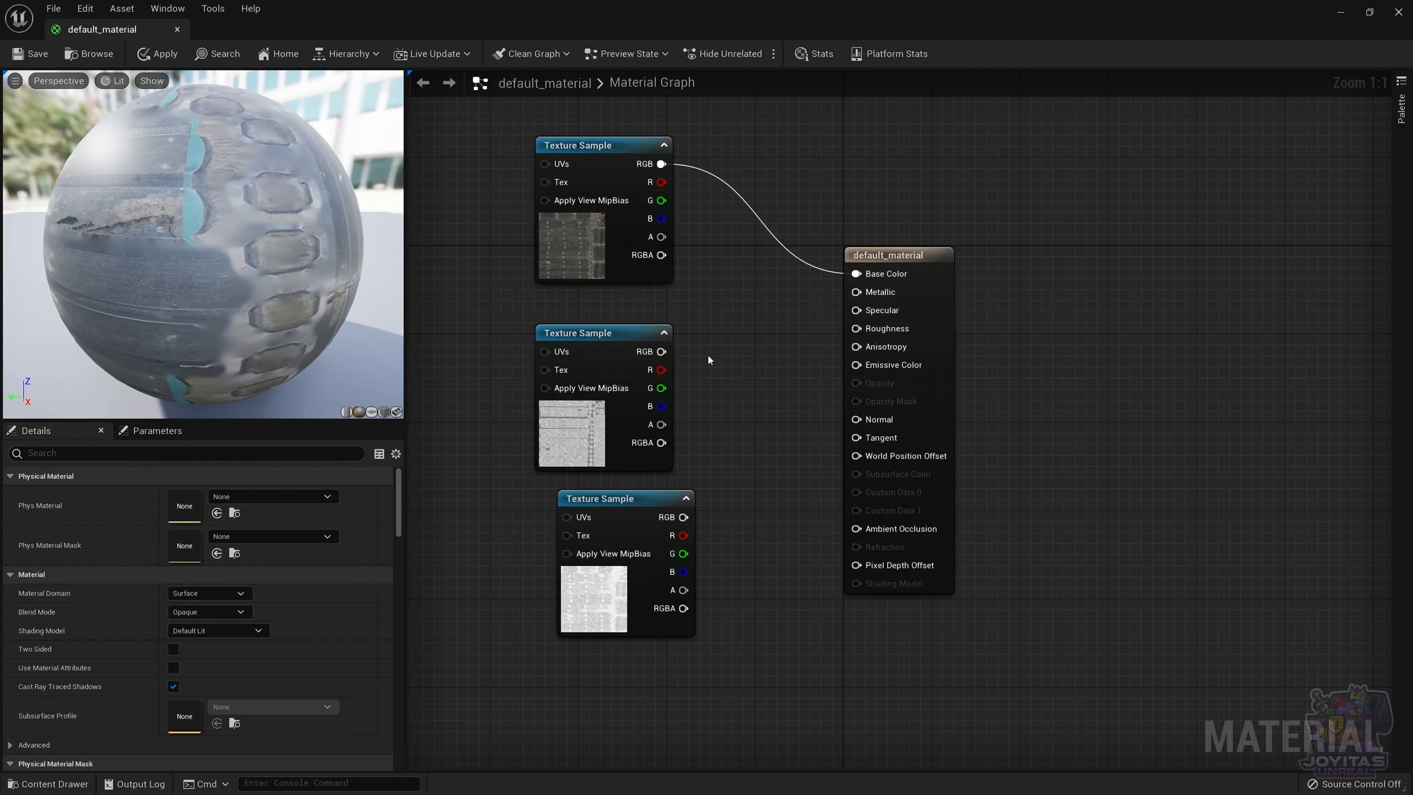
Connect the Ladder_Metalness sample's RGB output to Metallic and the Ladder_Roughness sample's RGB output to Roughness.
click(567, 424)
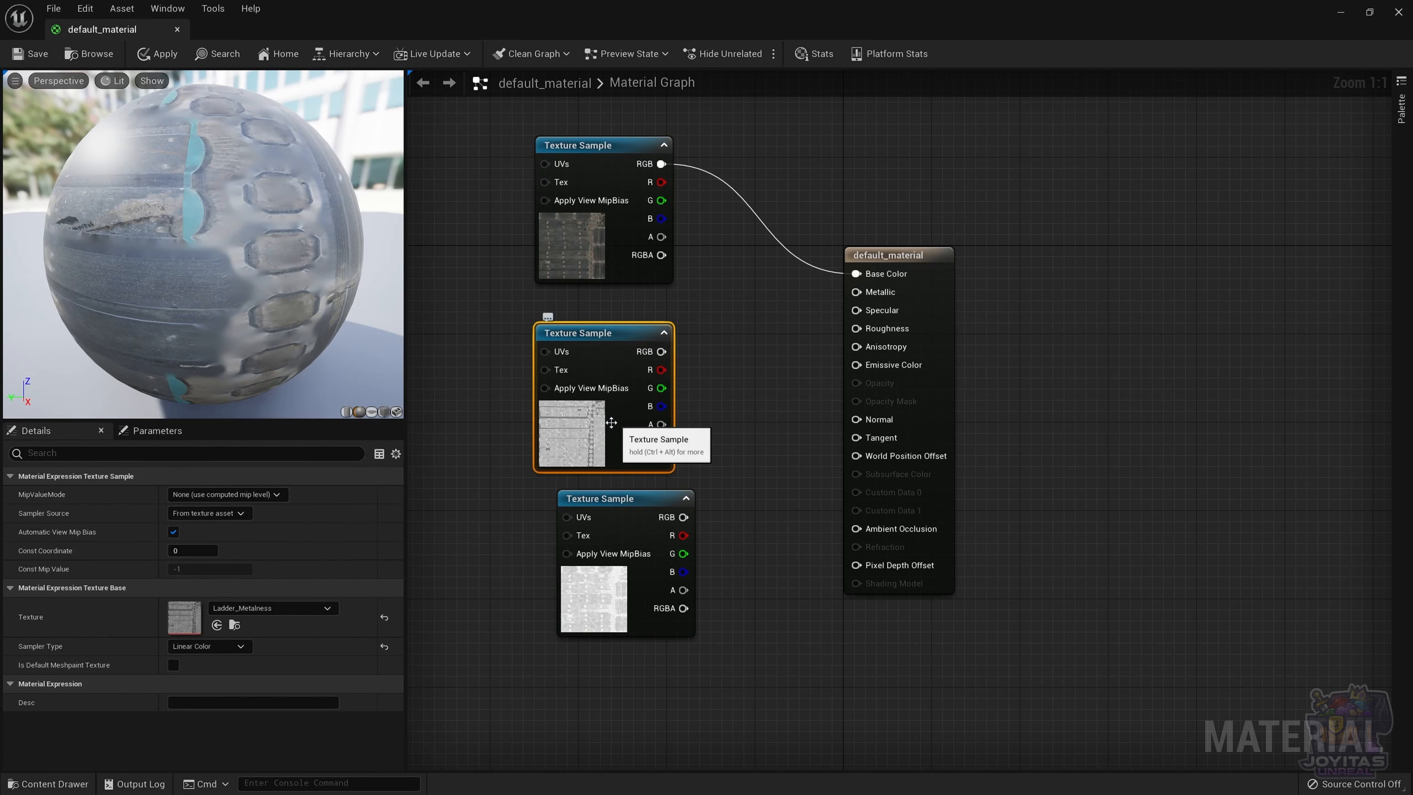
drag(661, 351, 859, 295)
click(615, 603)
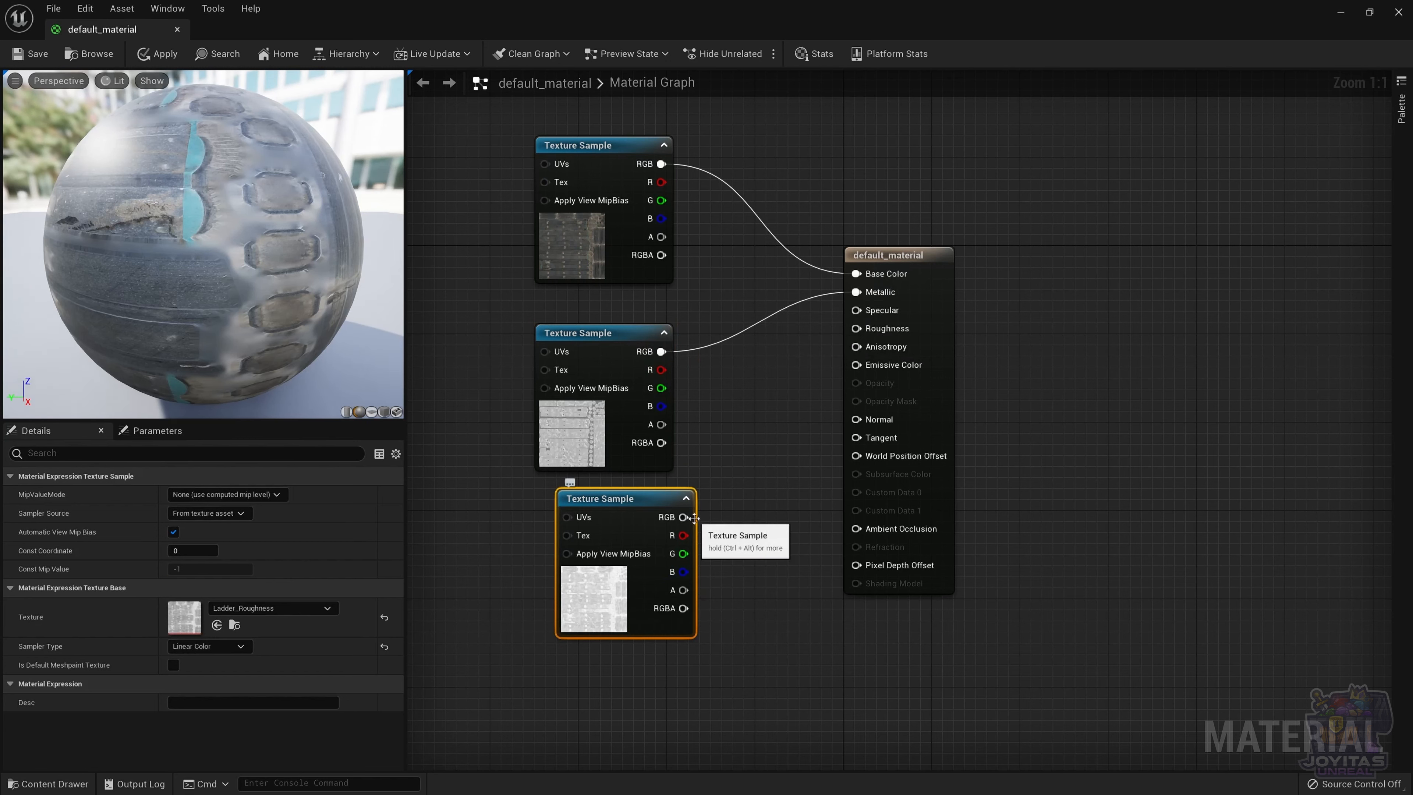
drag(684, 517, 865, 329)
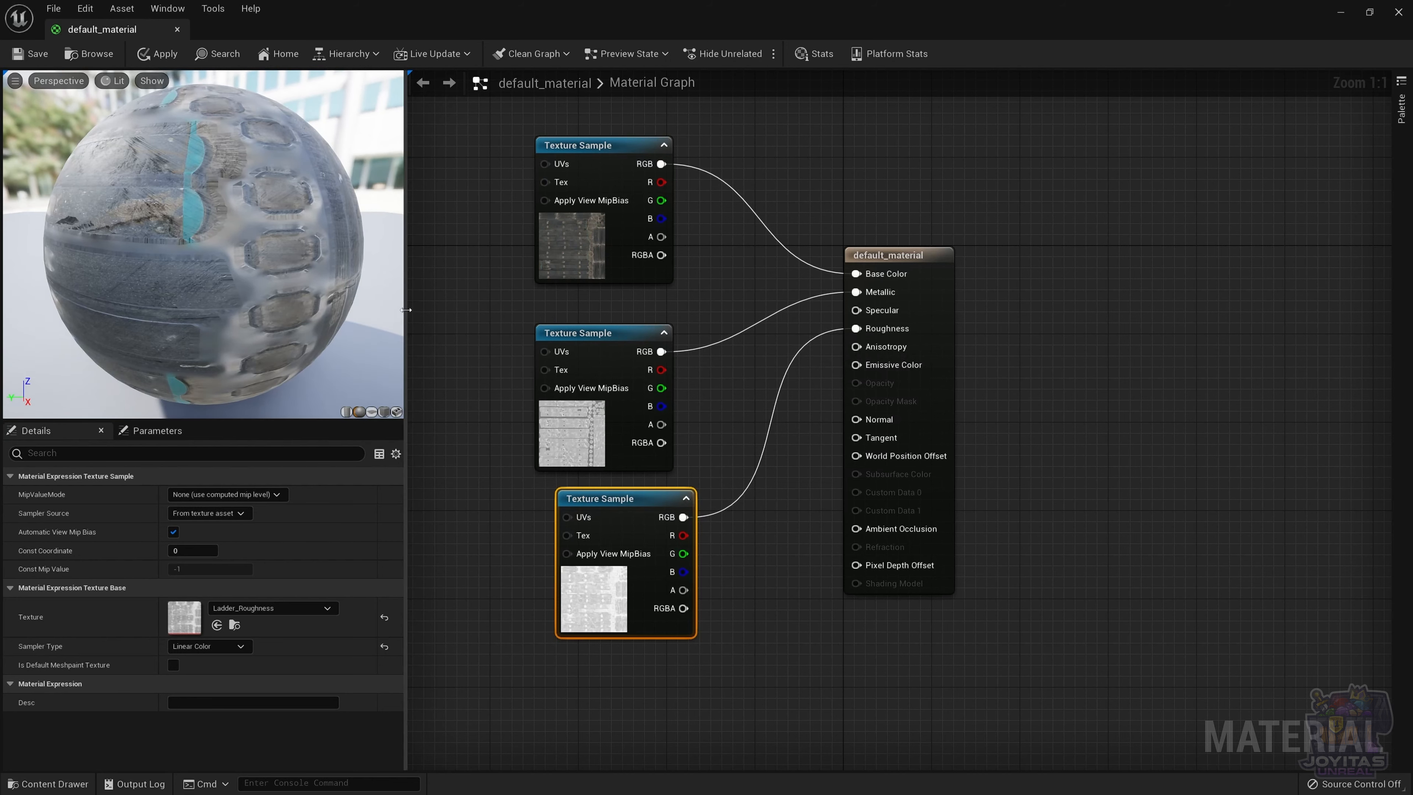
Widen the material preview and use the Stairs mesh from the Ladder folder as its preview mesh.
drag(406, 312, 574, 327)
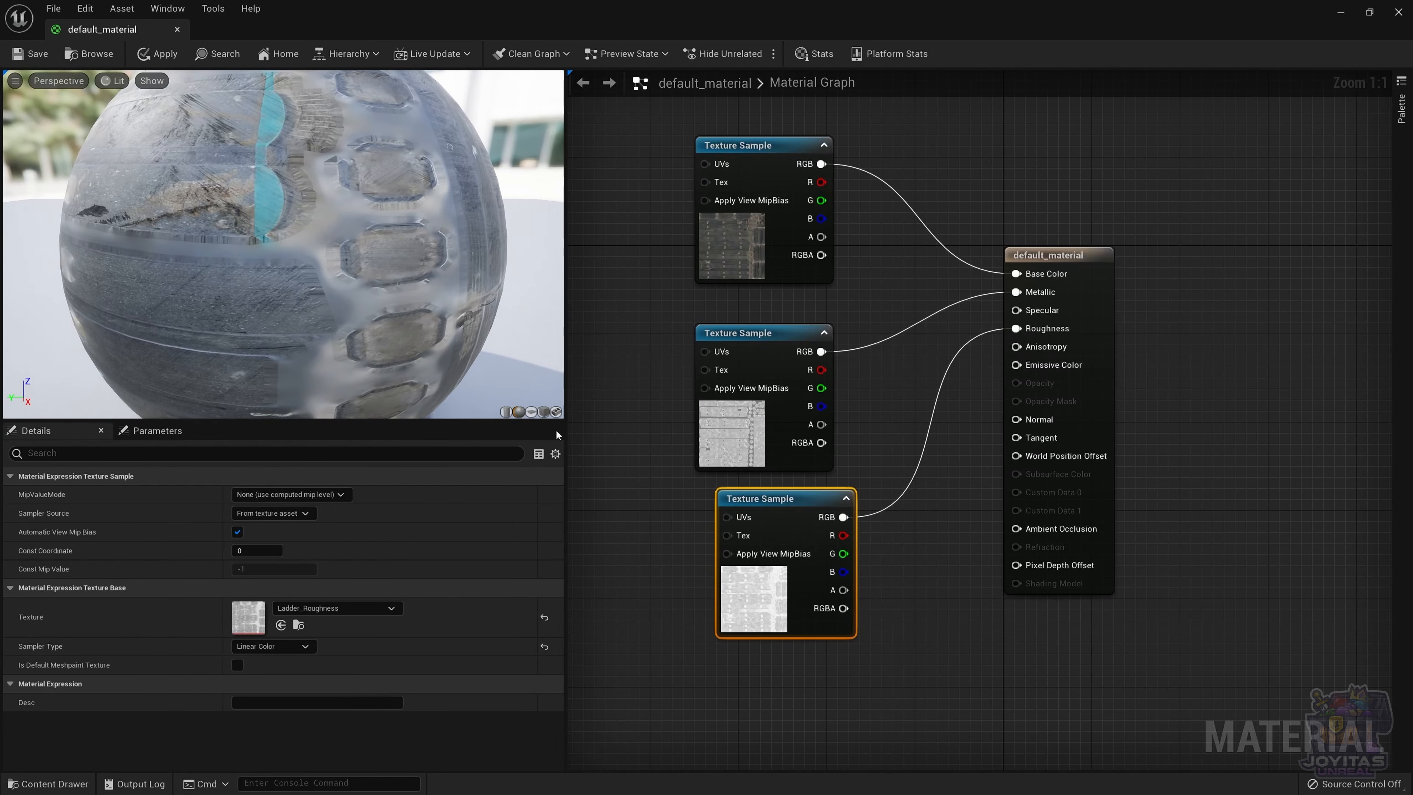
click(1368, 11)
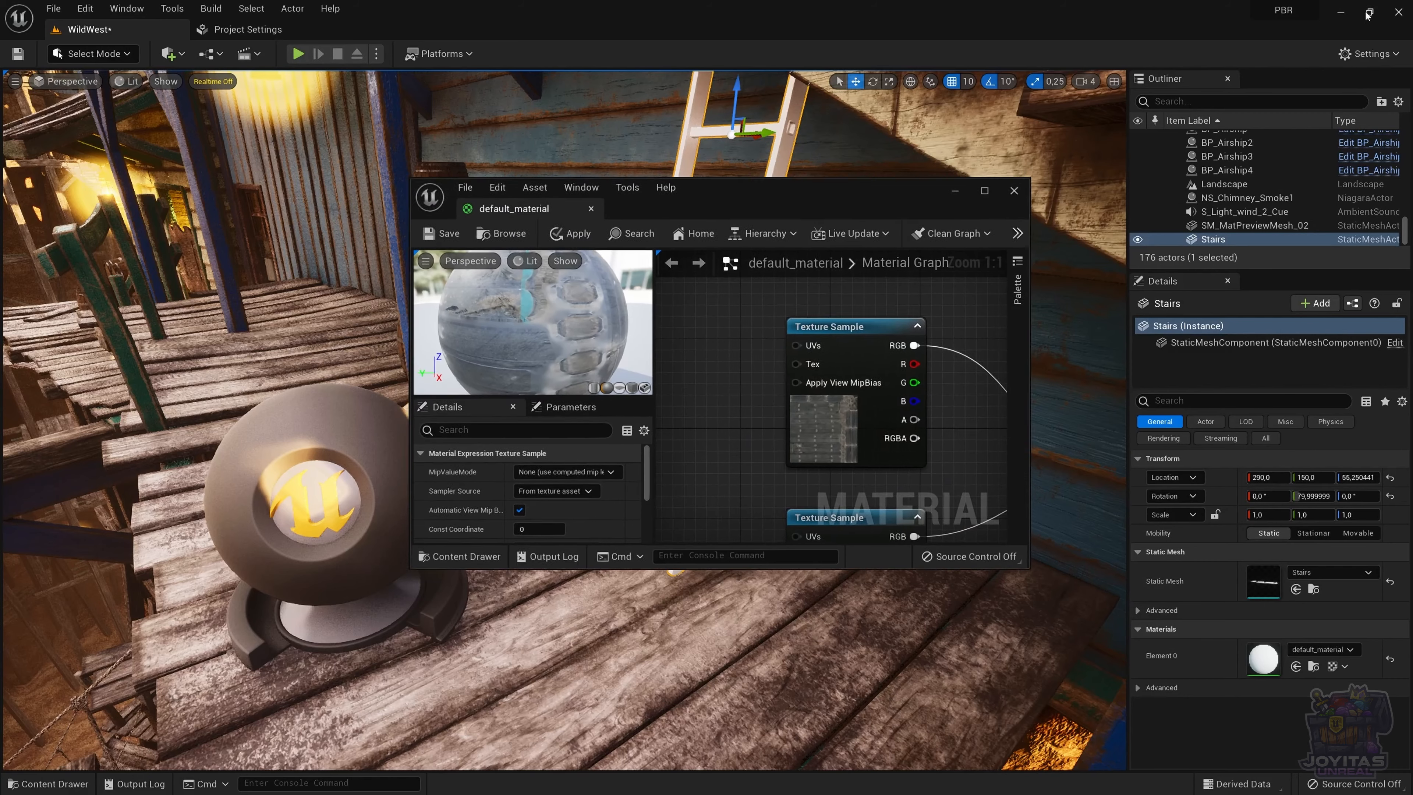
click(31, 783)
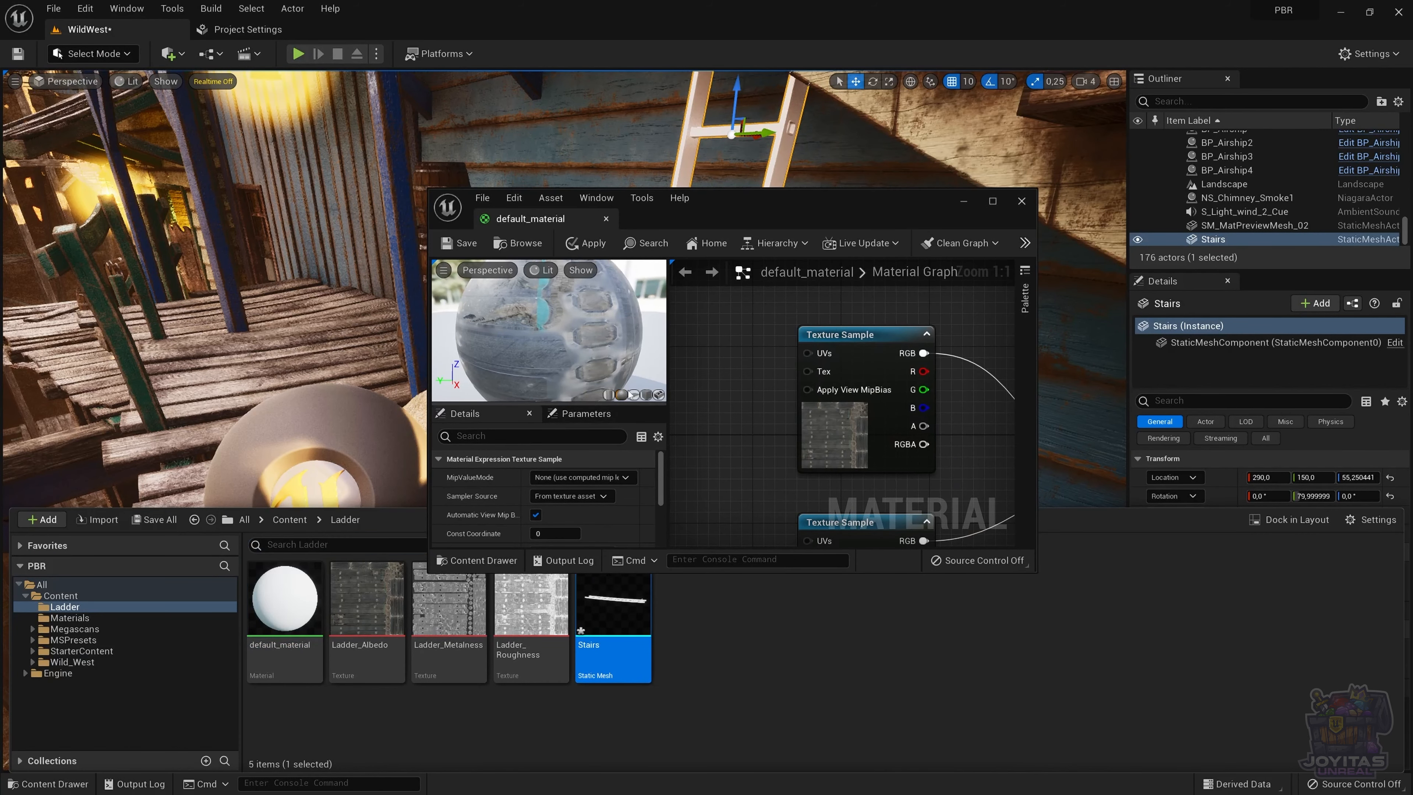
click(659, 394)
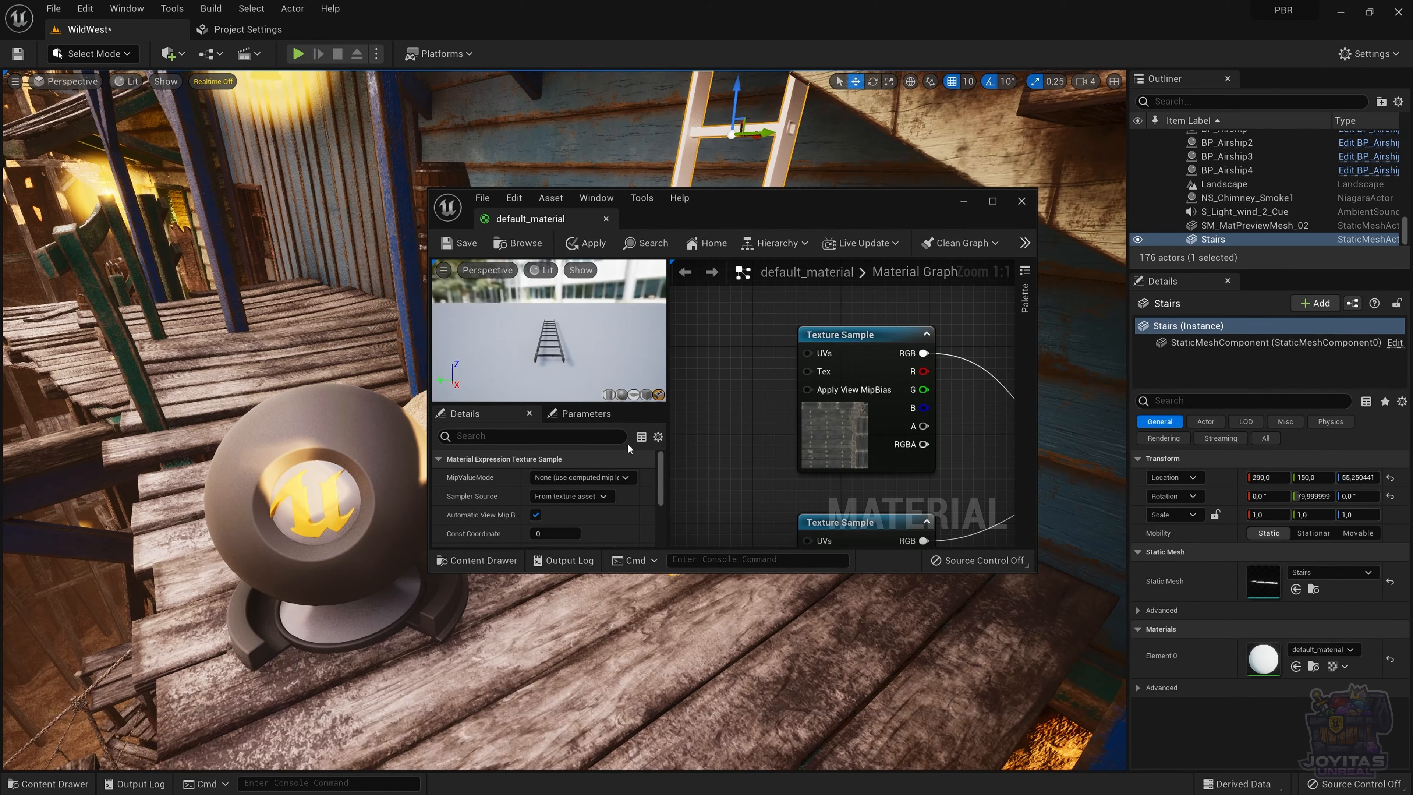
click(1000, 201)
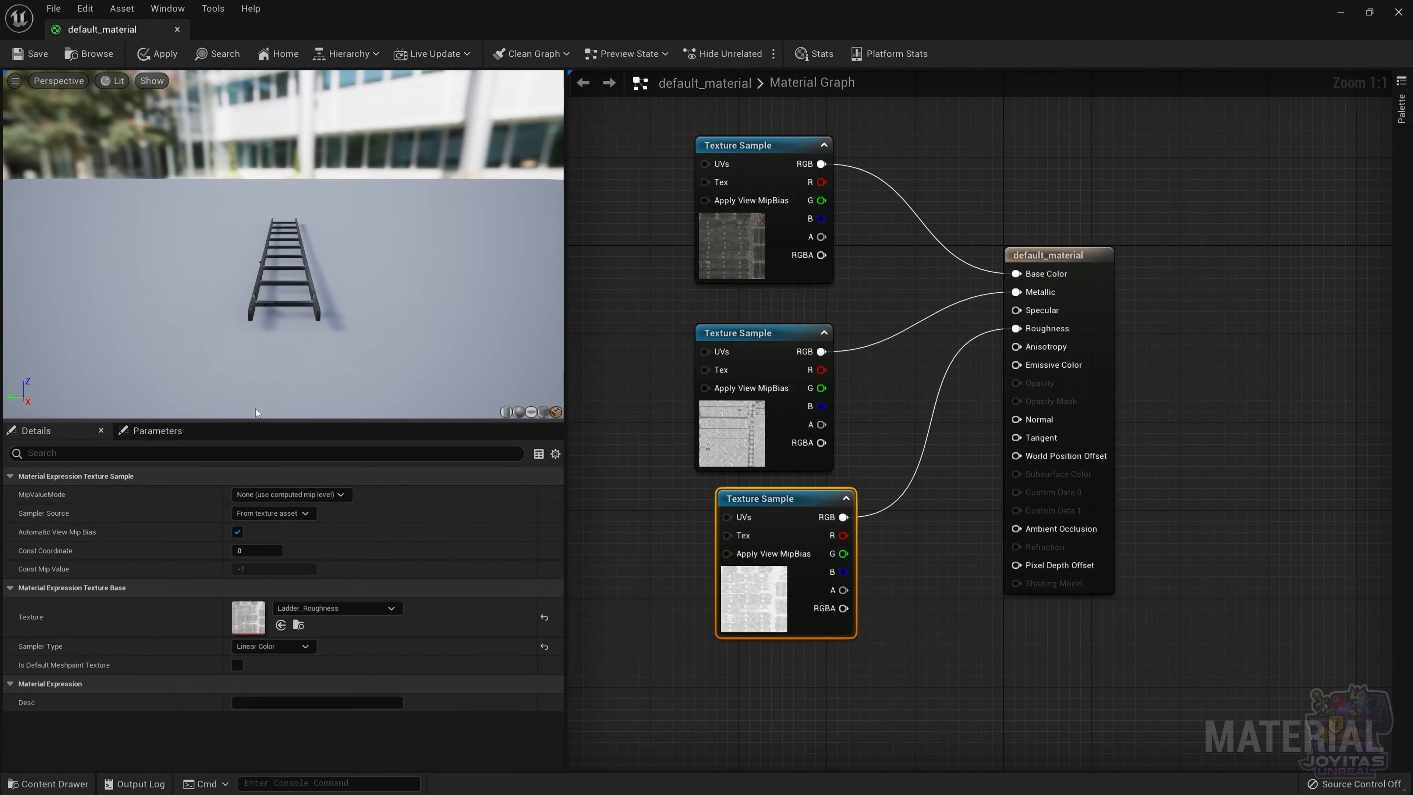
Examine the ladder's rails and rungs up close in the material preview and compare them with the ladder in Quixel Mixer.
mouse_move(248, 287)
mouse_down()
mouse_move(226, 269)
mouse_move(235, 276)
mouse_up()
scroll(253, 273, up, 10)
scroll(253, 273, down, 6)
scroll(219, 270, down, 5)
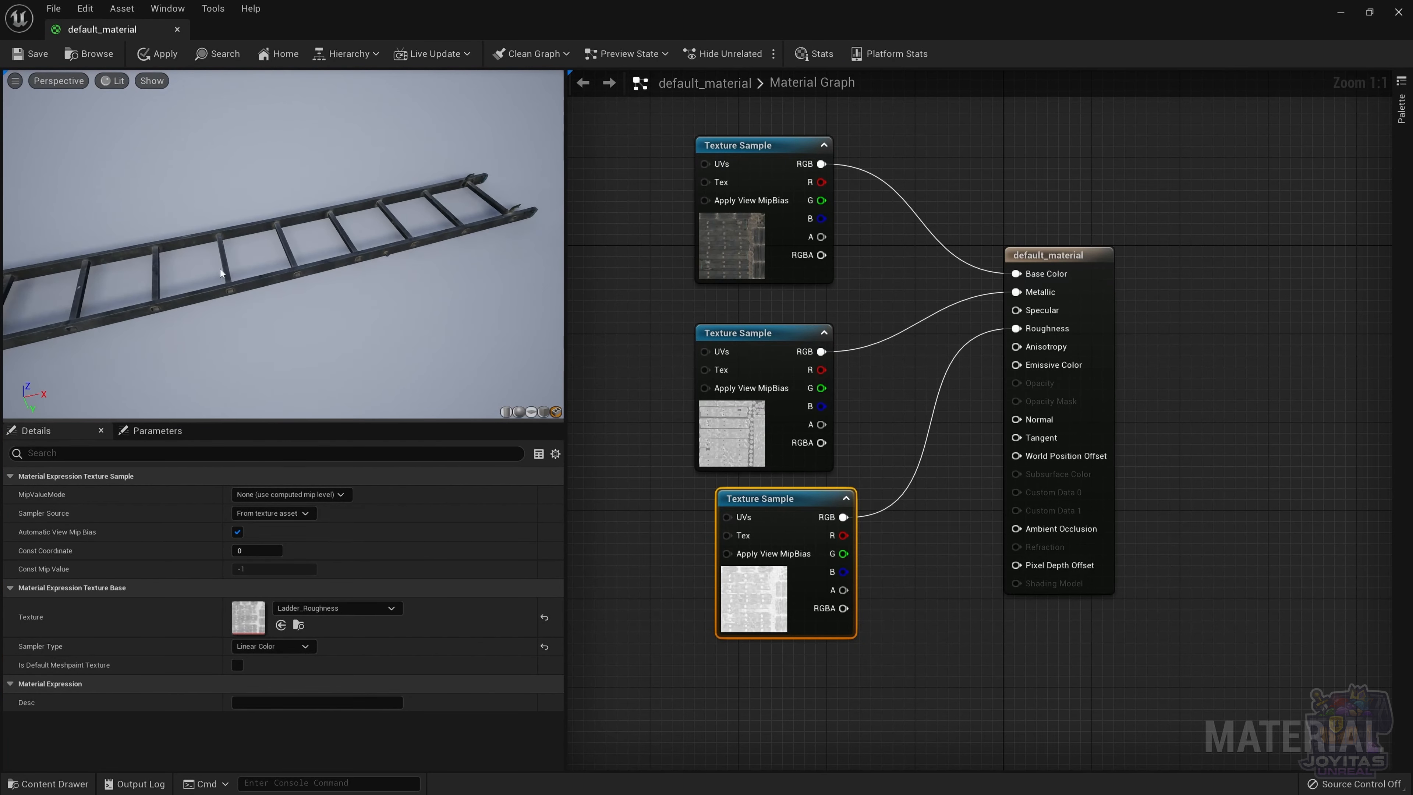
scroll(220, 270, up, 8)
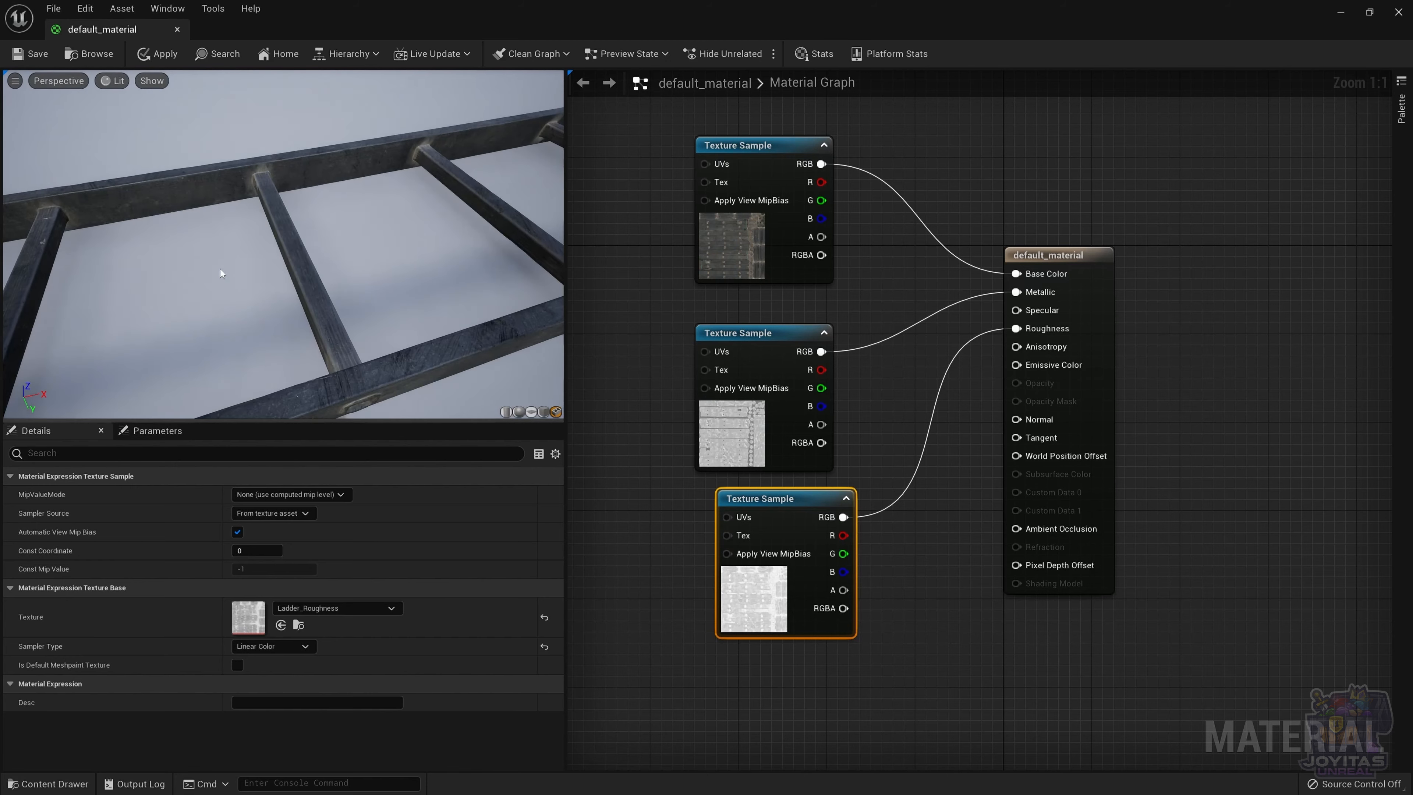
scroll(220, 269, down, 5)
scroll(220, 270, up, 3)
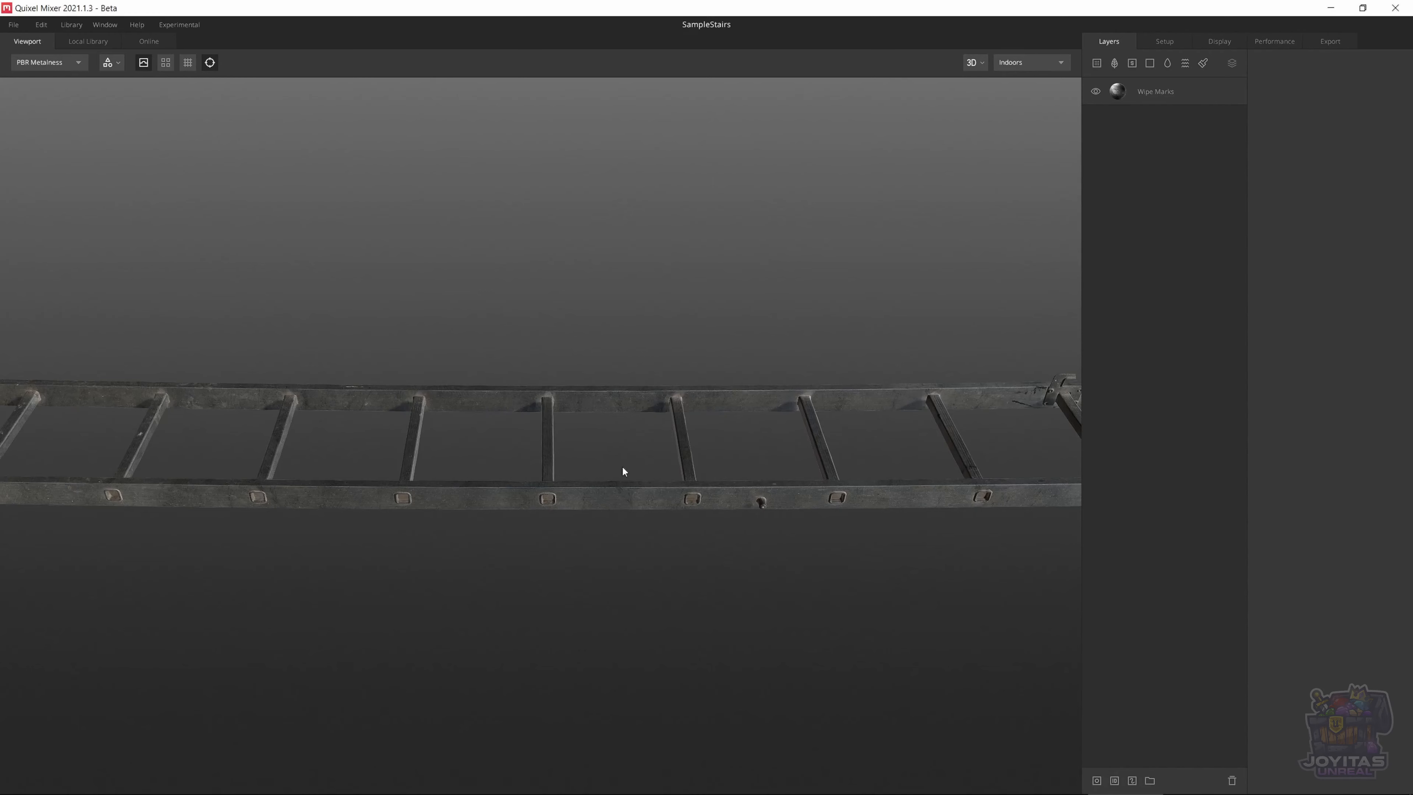
drag(621, 465, 614, 527)
scroll(617, 495, up, 3)
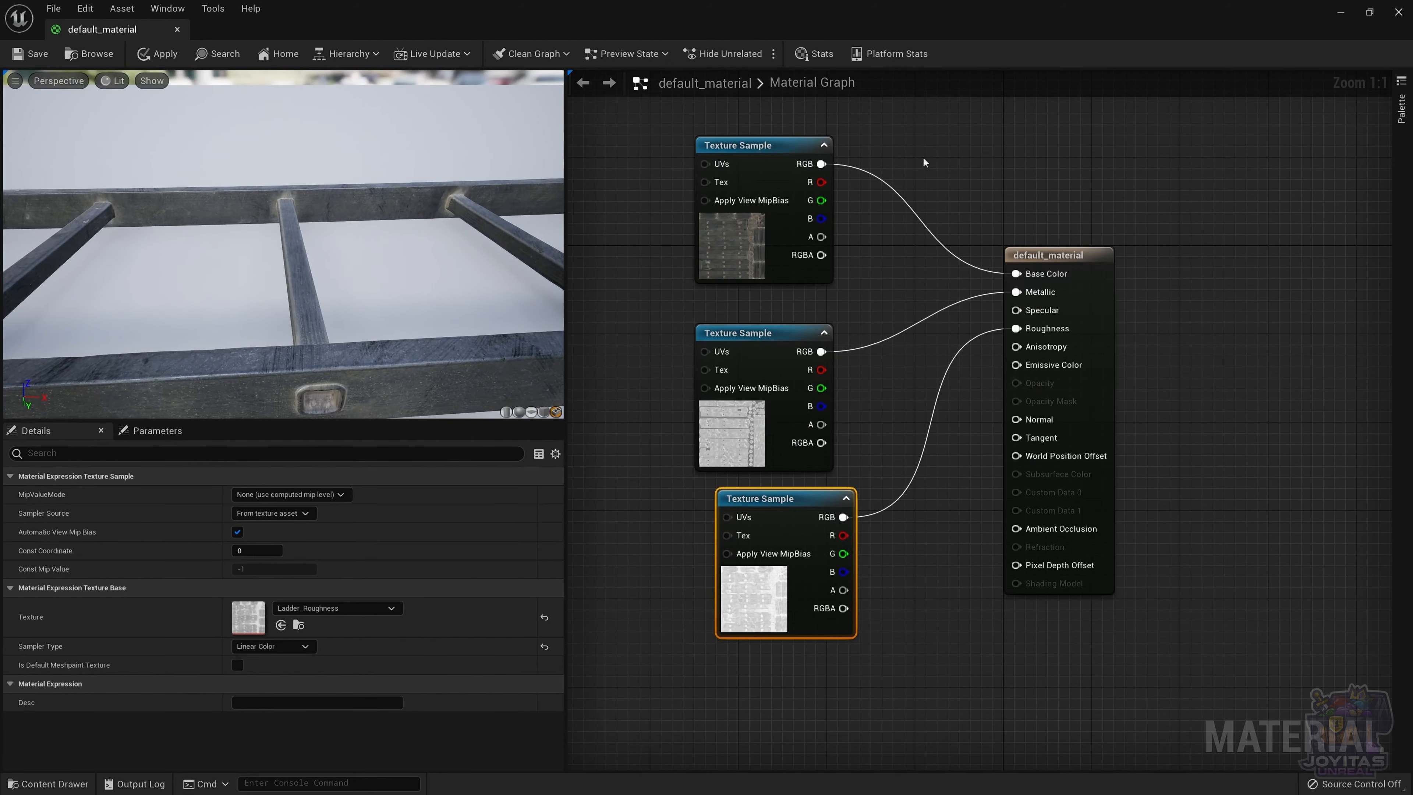
Save default_material, return to the WildWest level and check the material's thumbnail in the Ladder folder.
click(1339, 15)
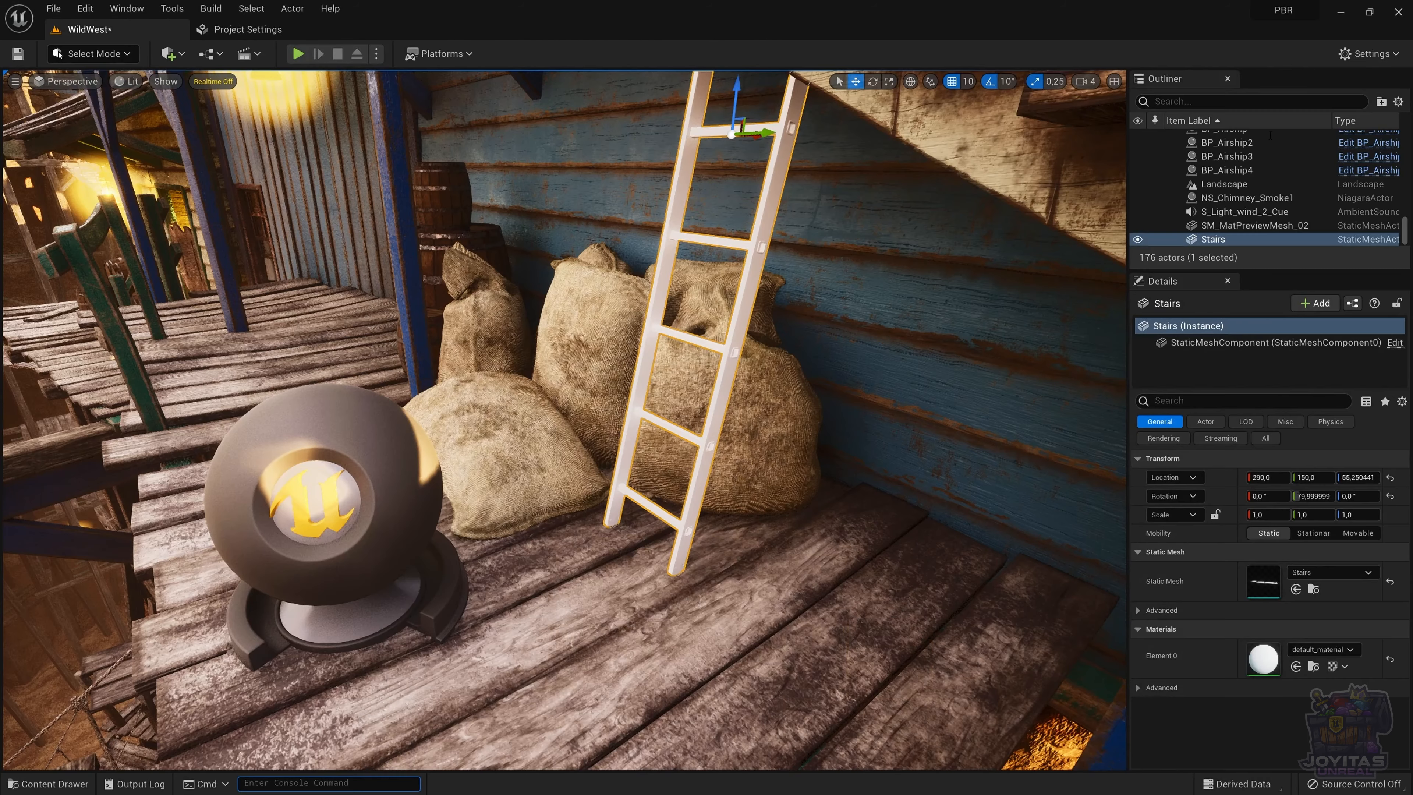
click(49, 783)
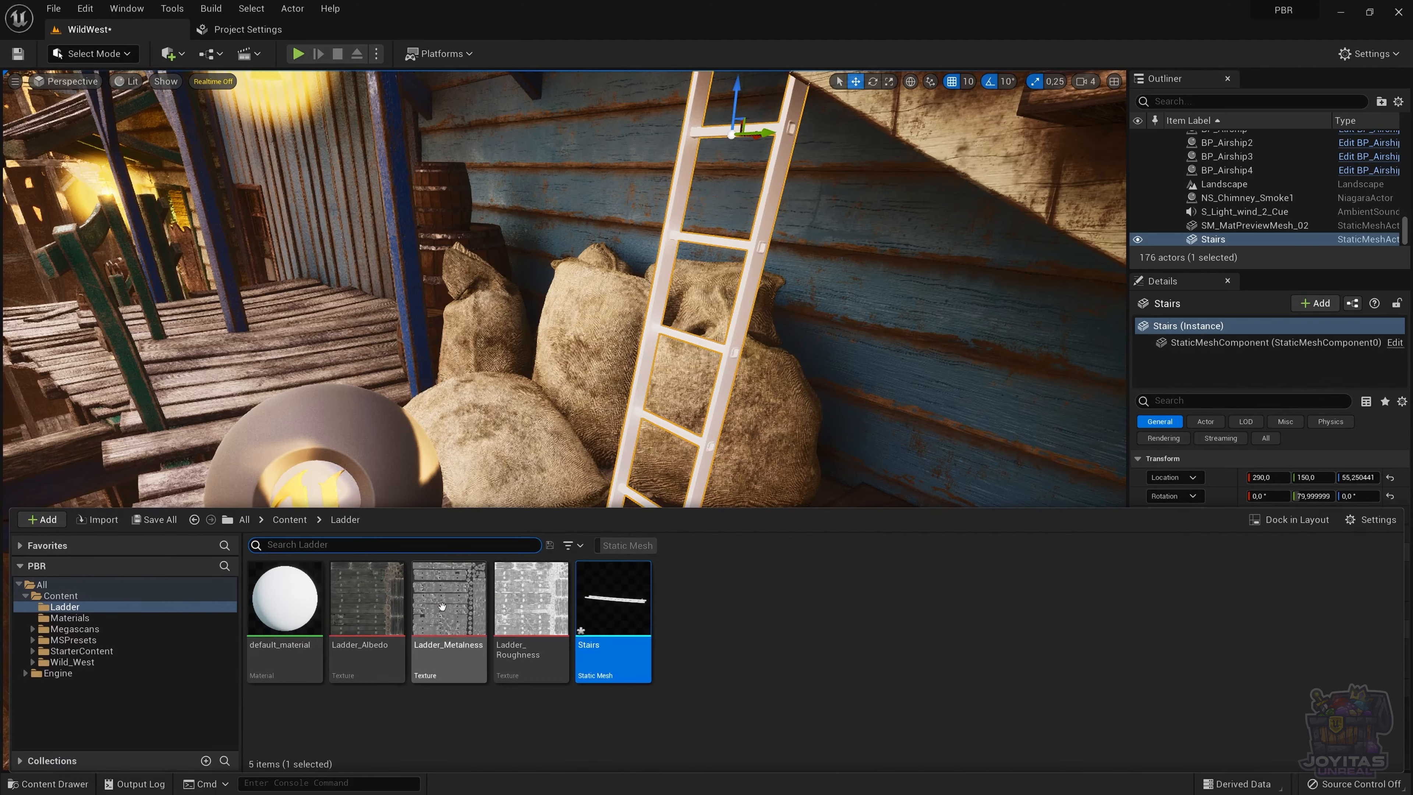
double_click(290, 611)
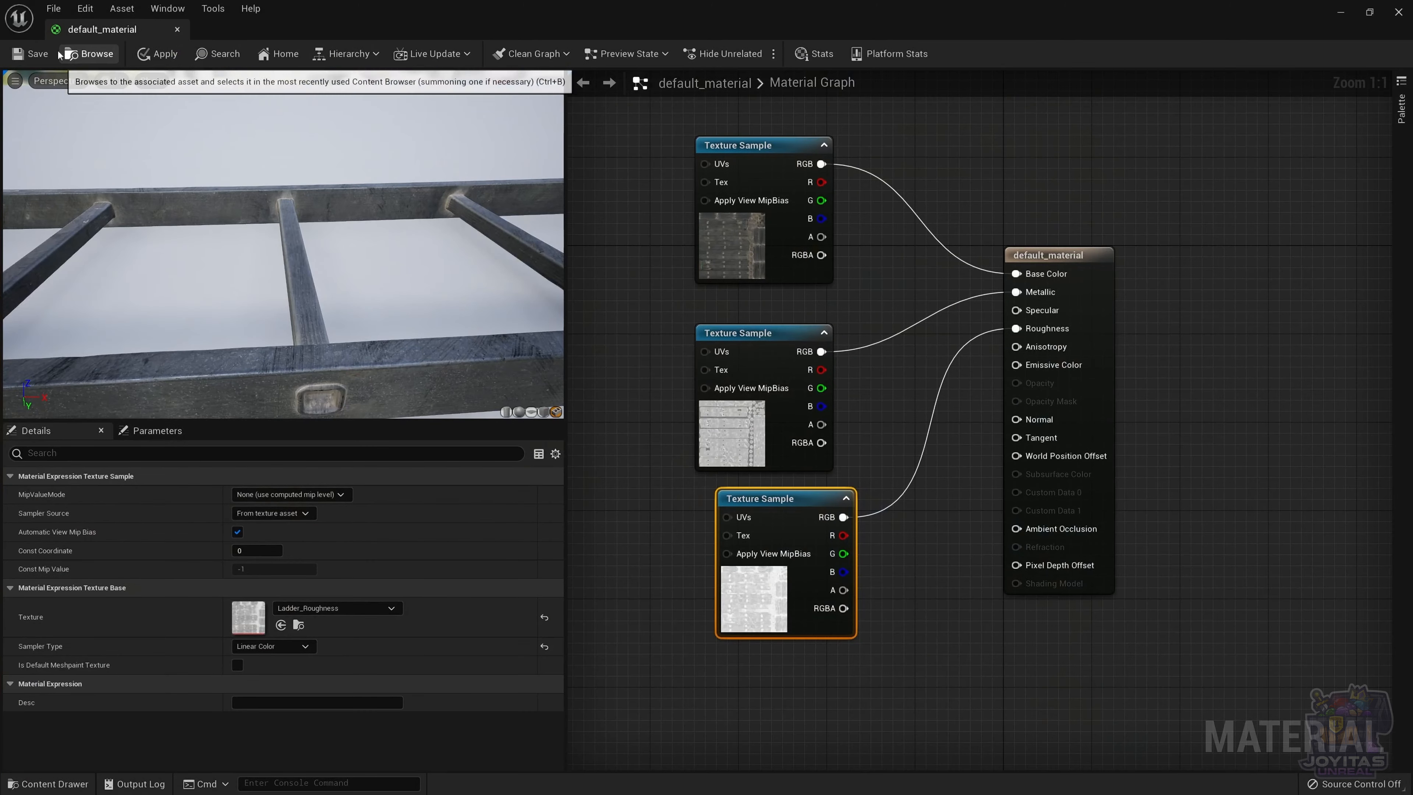
click(33, 53)
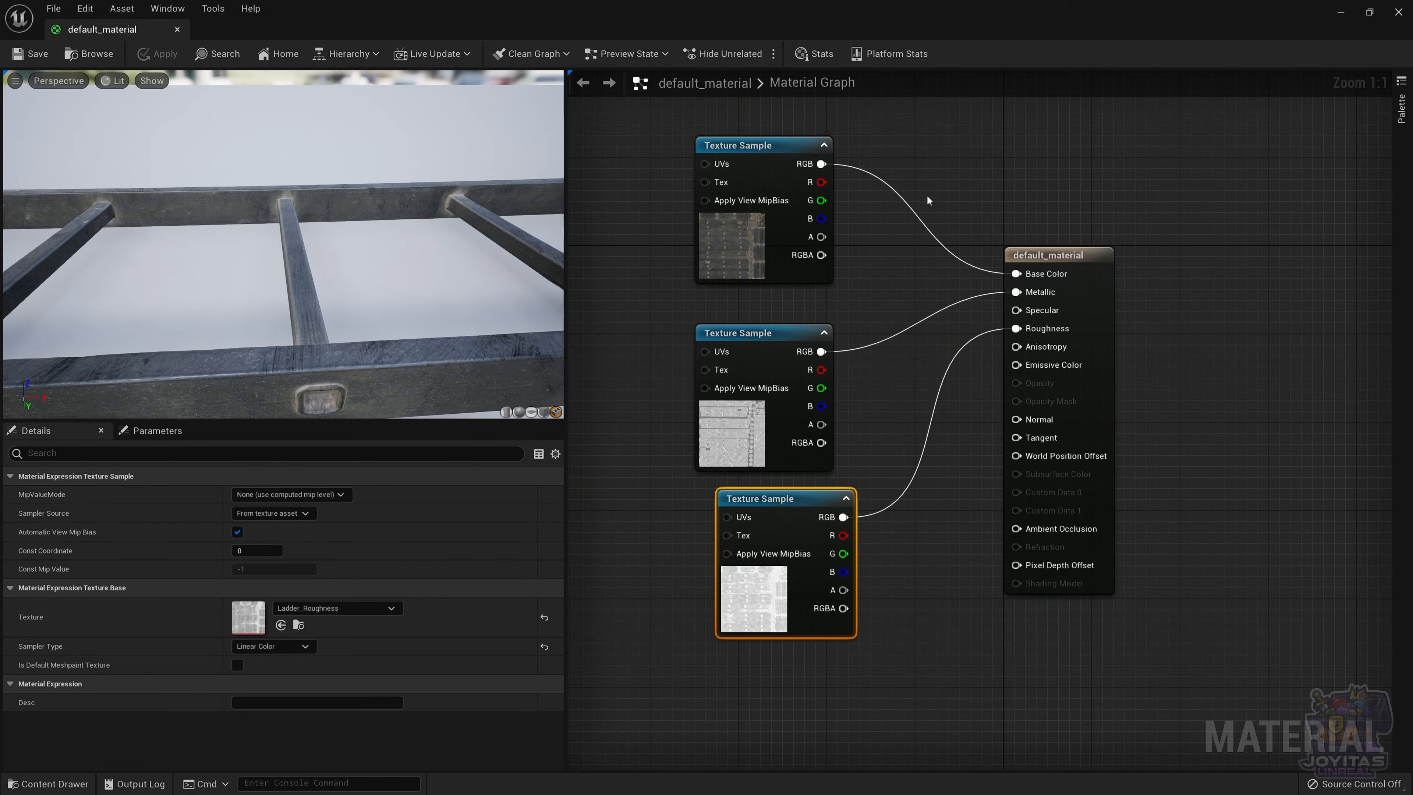
click(1339, 13)
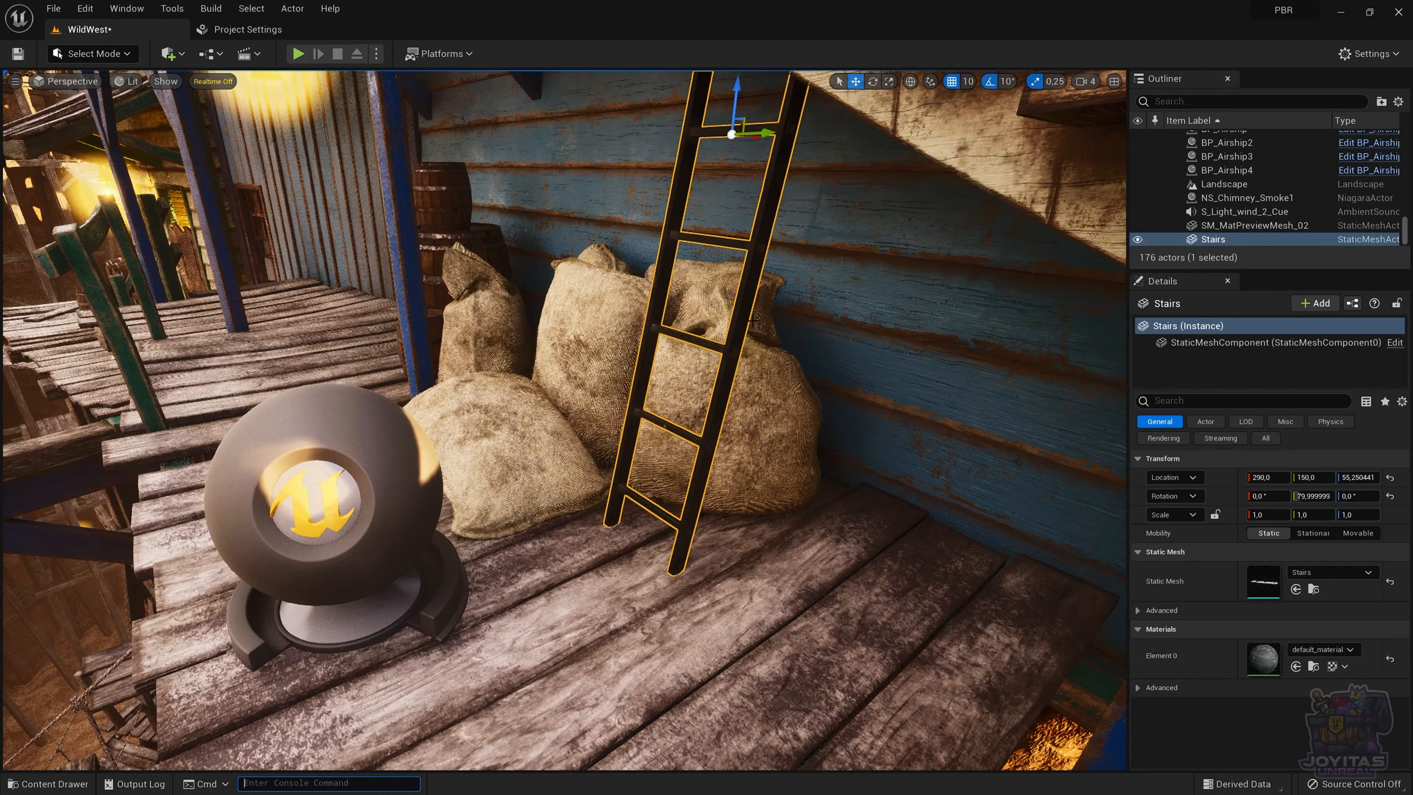
click(49, 784)
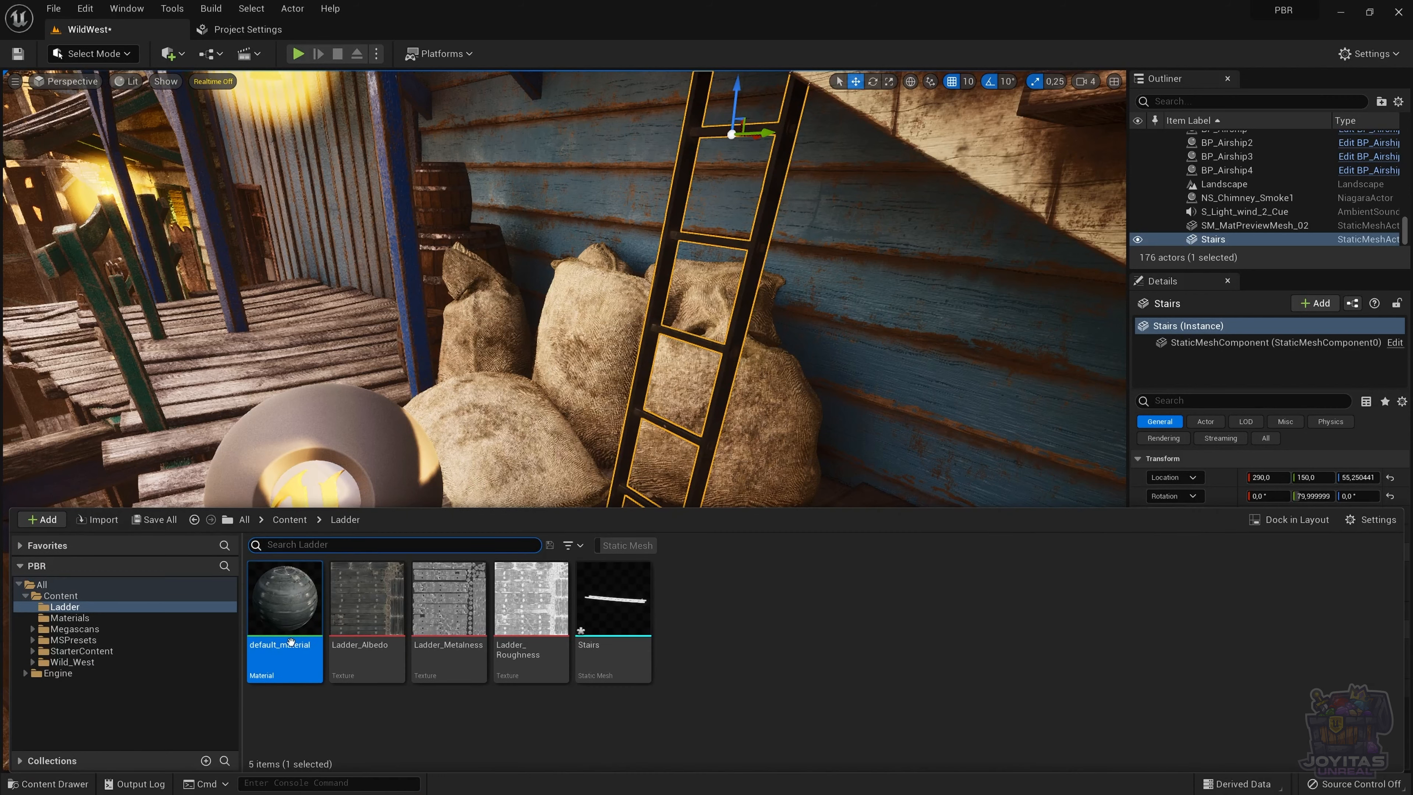
click(732, 438)
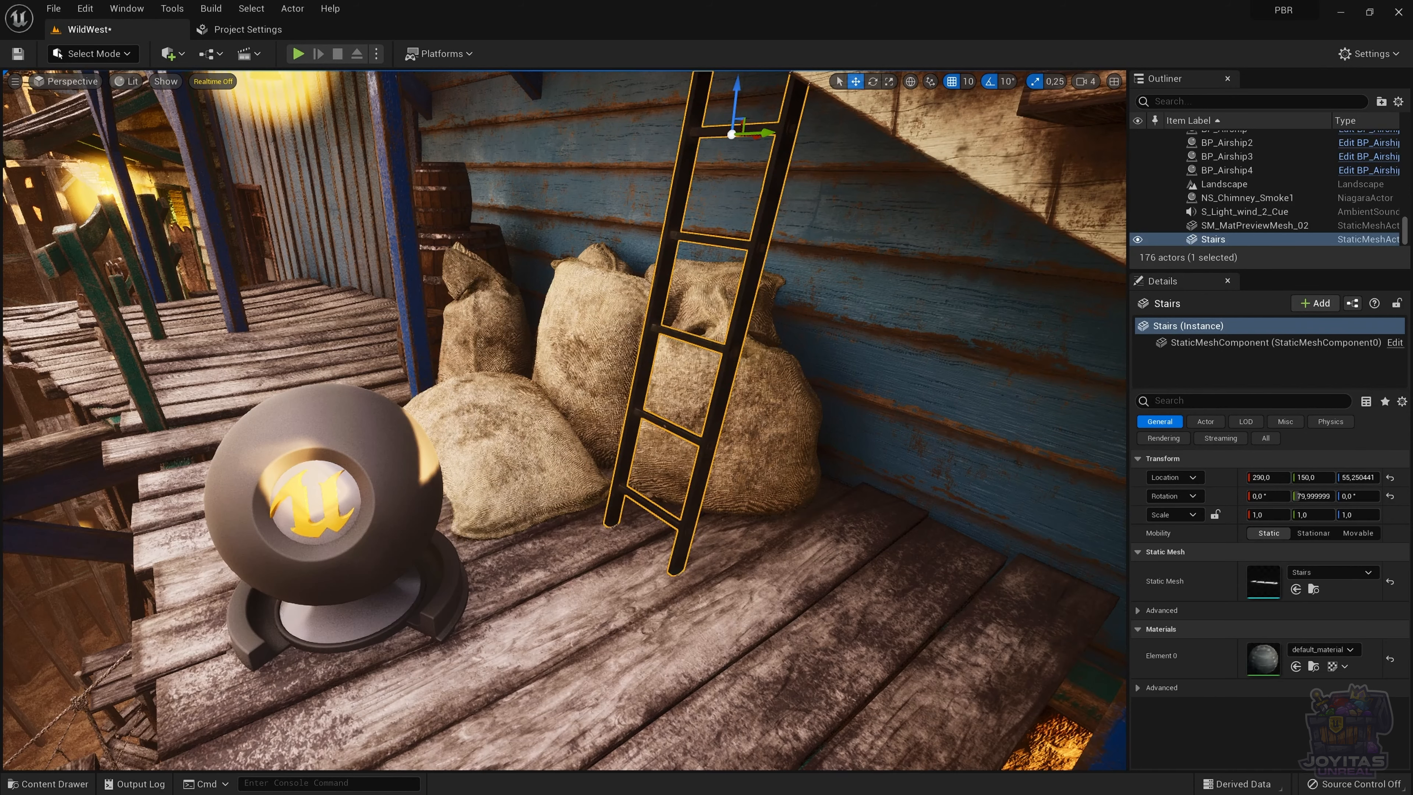
Select the Stairs ladder's static mesh component in the level and set its mobility to Movable.
click(702, 420)
right_drag(708, 420, 710, 419)
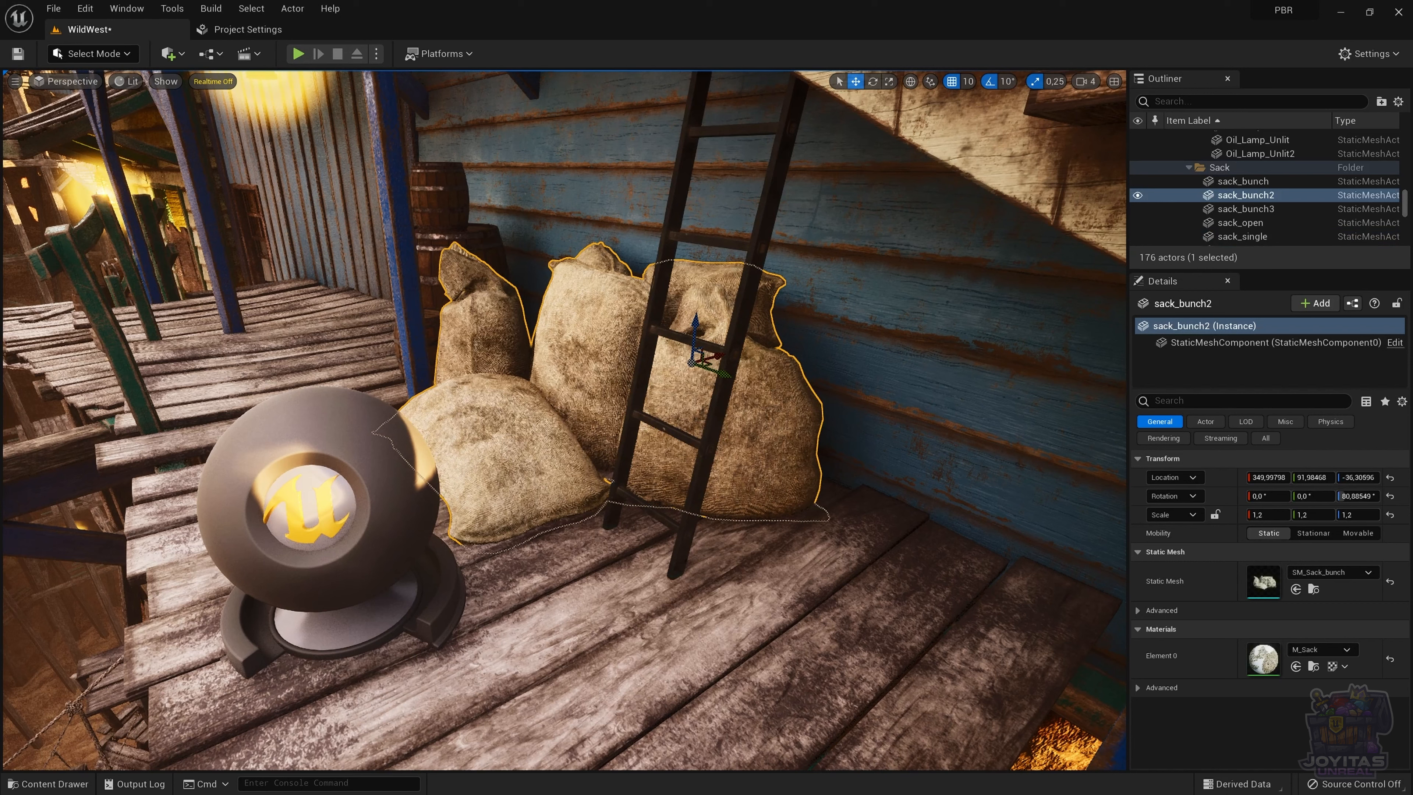
click(707, 429)
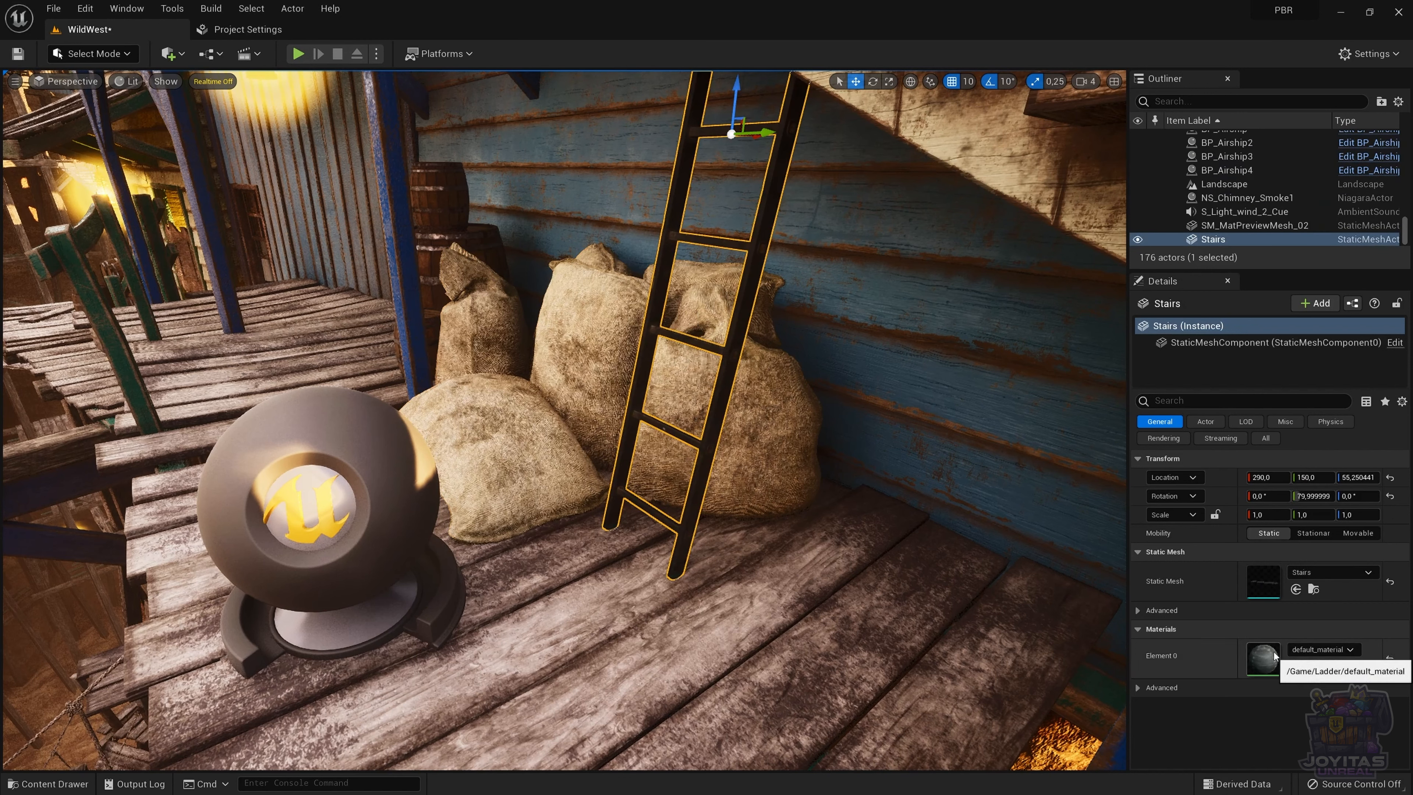
click(757, 577)
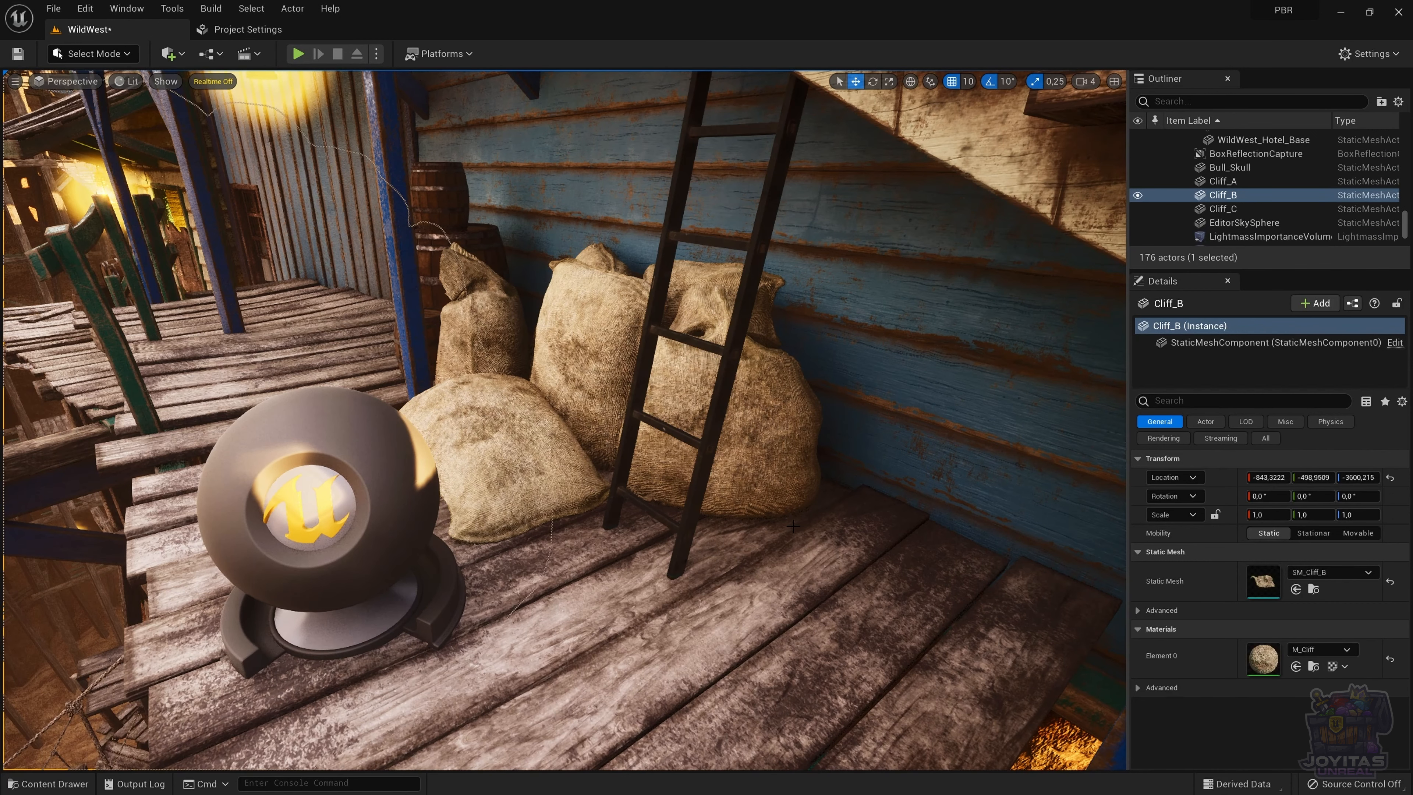
key(ctrl+z)
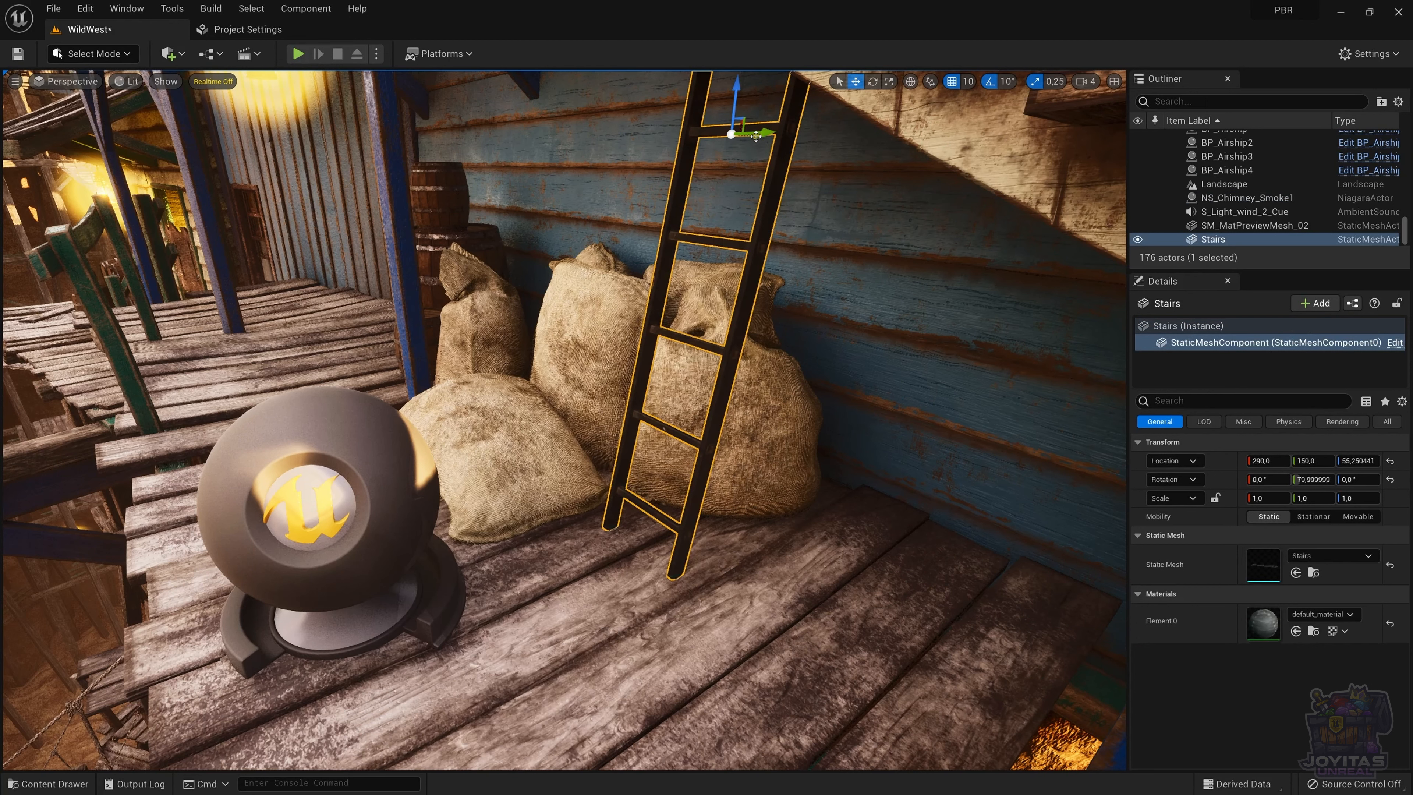
click(1357, 516)
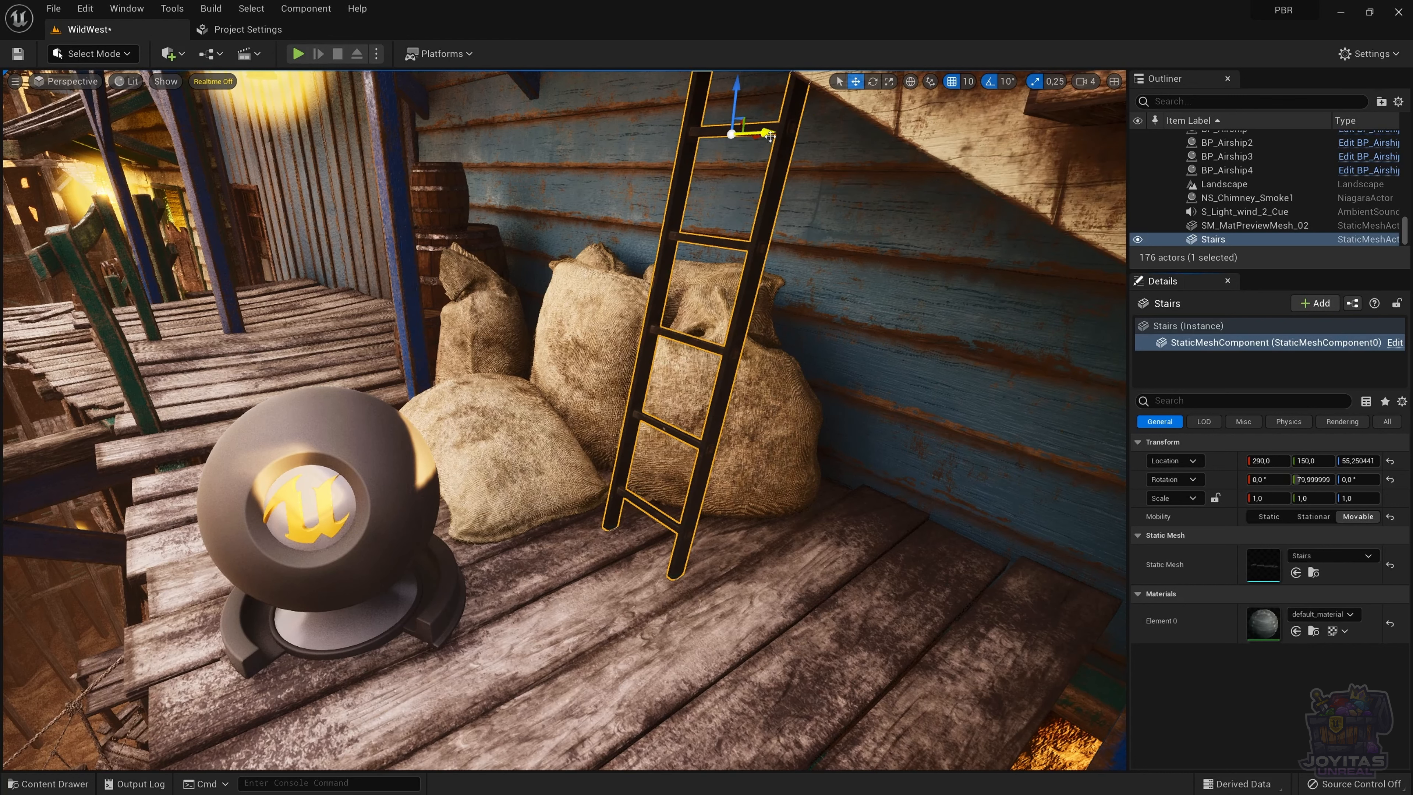
Move the ladder away from the wall to location X 210, Y 170, and deselect it to examine its surface in the light.
drag(768, 134, 568, 308)
drag(549, 515, 538, 579)
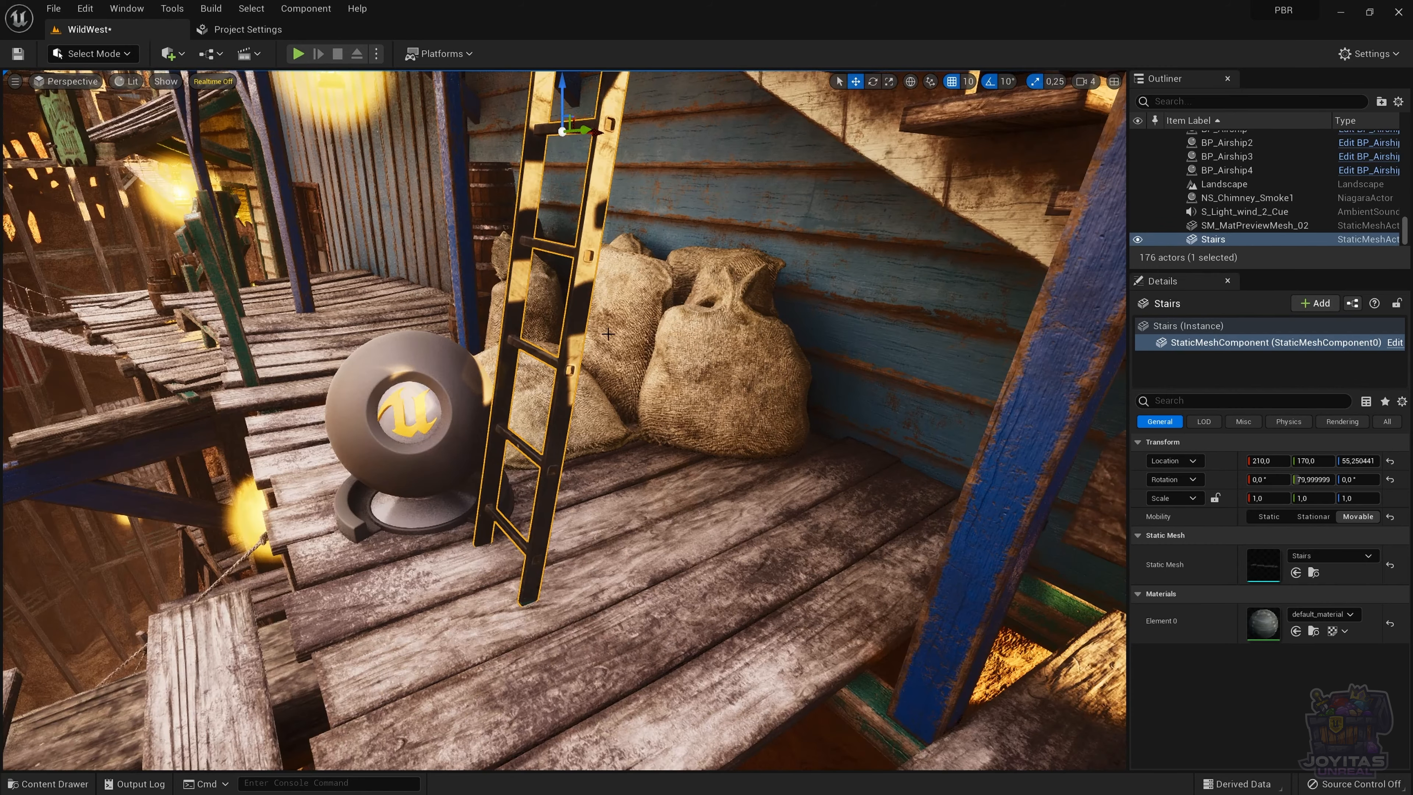
mouse_move(598, 345)
mouse_down()
mouse_move(612, 290)
mouse_move(613, 364)
mouse_up()
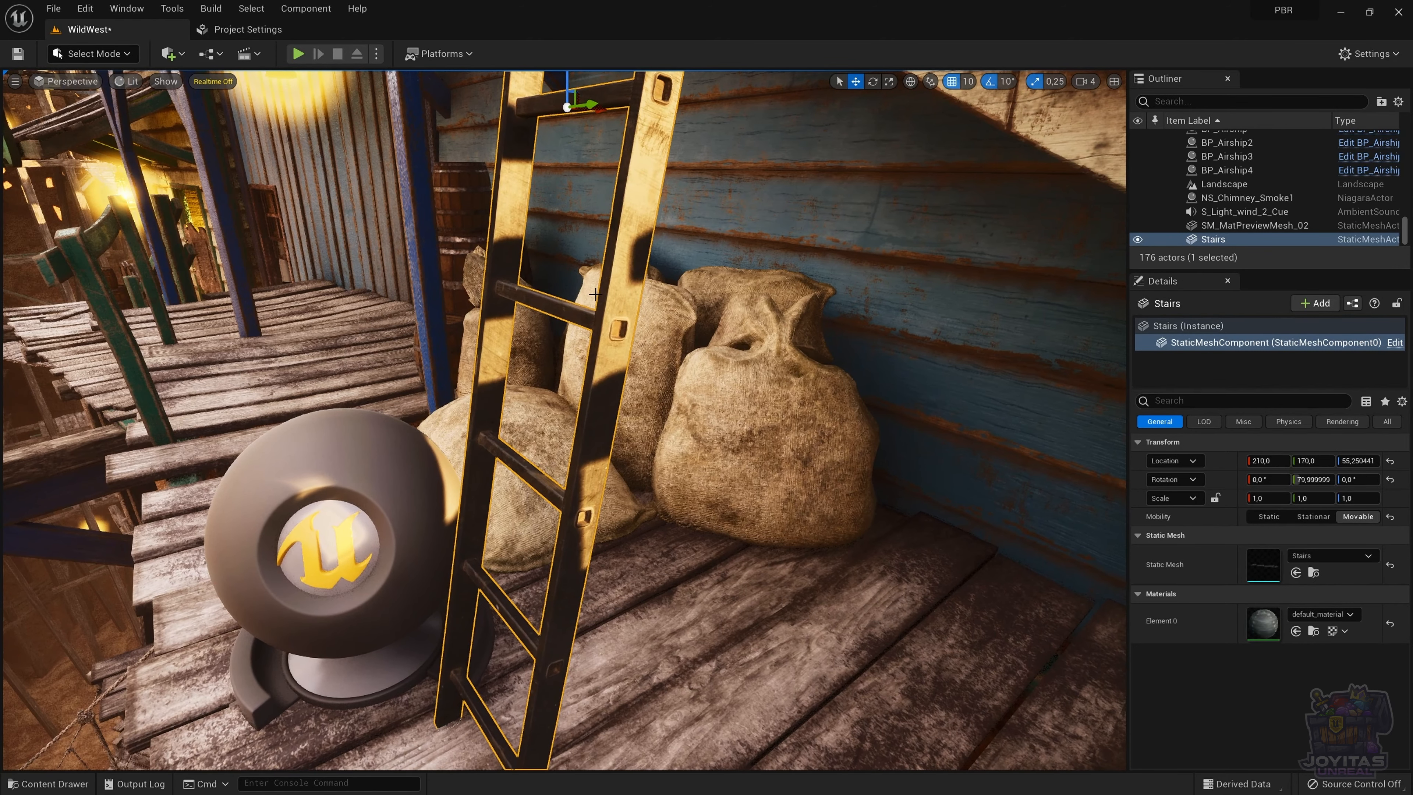
click(715, 263)
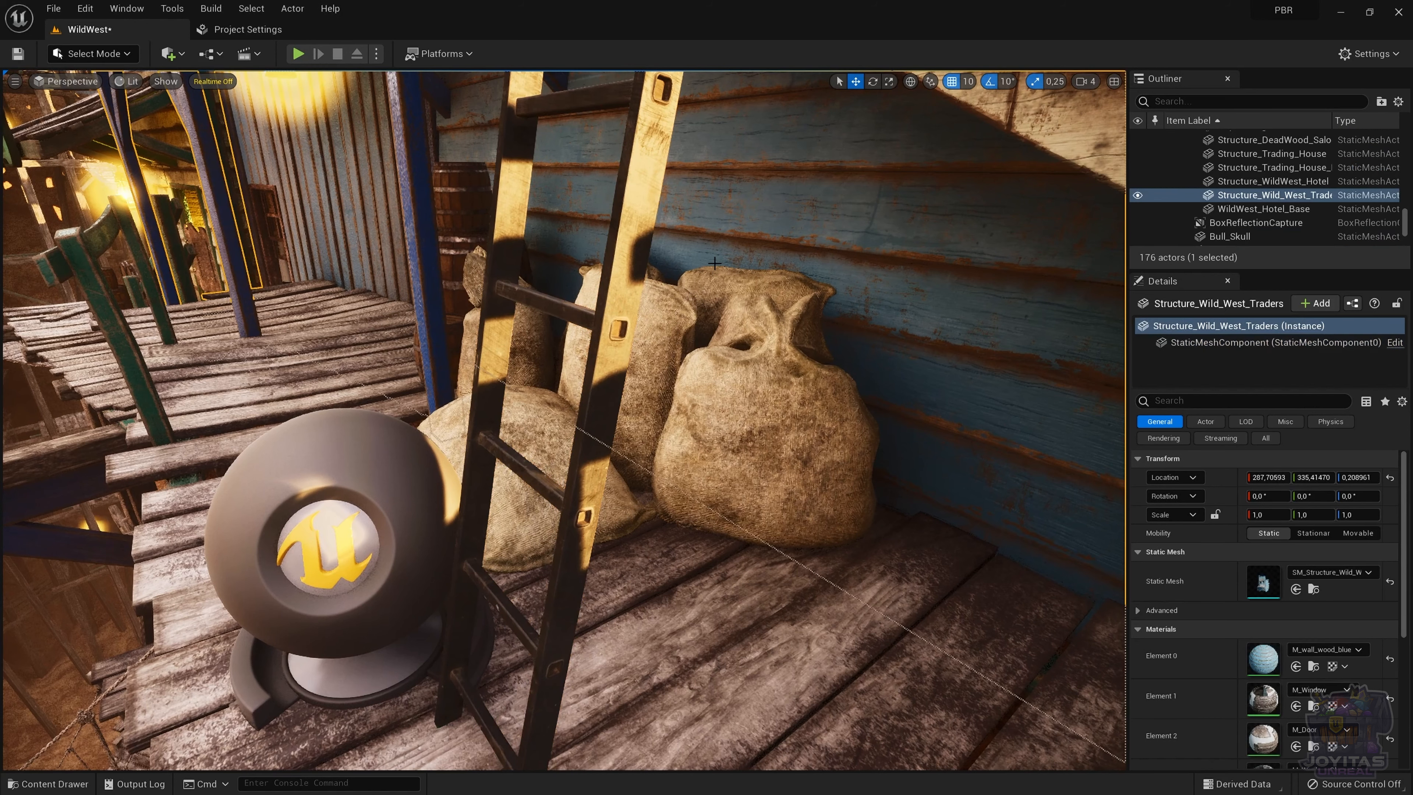